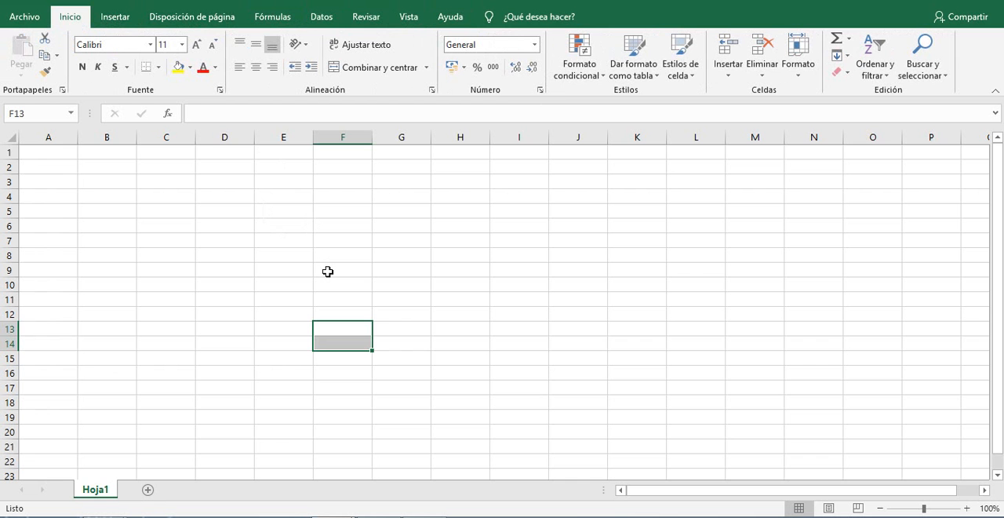
click(197, 222)
click(166, 183)
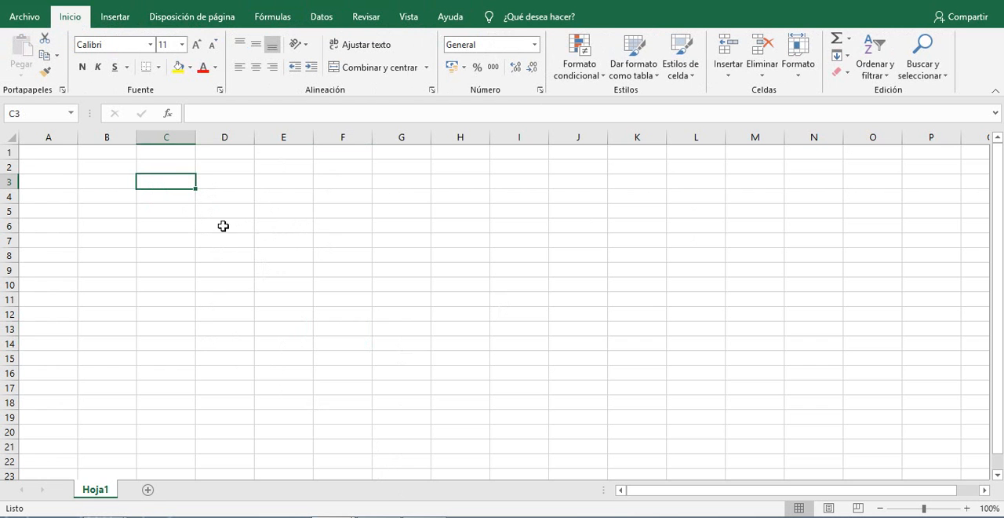
click(234, 259)
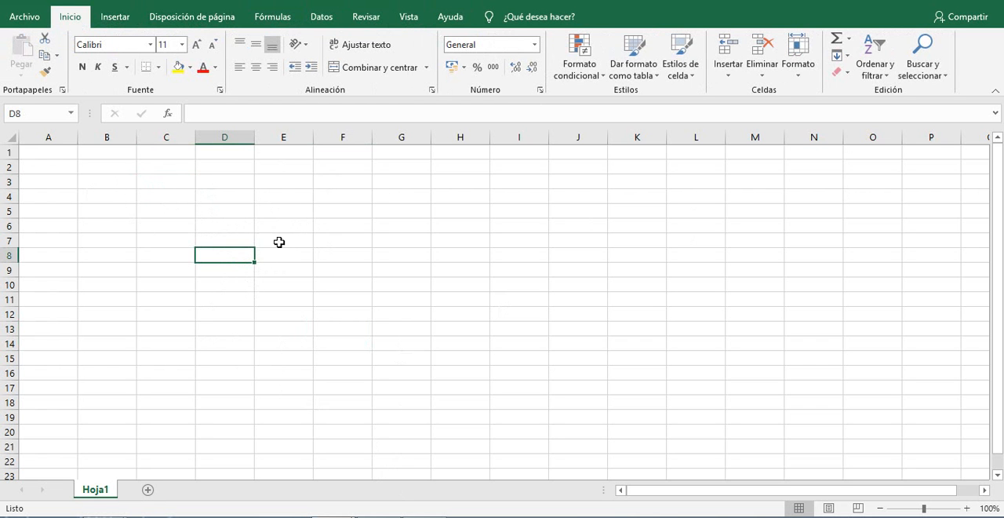
Enter the numbers 1, 2, 3 and 4 one below another in cells C3 to C6.
click(161, 188)
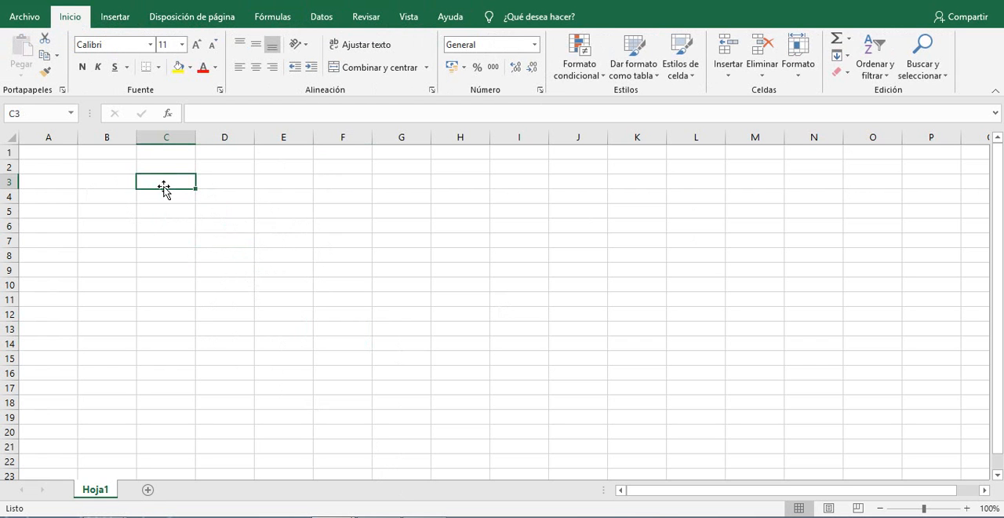
text(1)
key(Return)
text(2)
key(Return)
text(3)
key(Return)
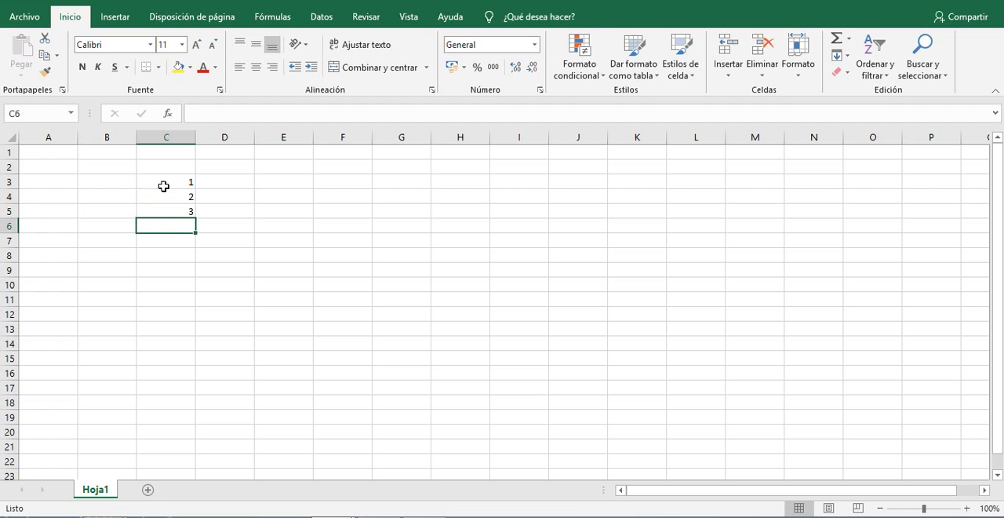
text(4)
key(Return)
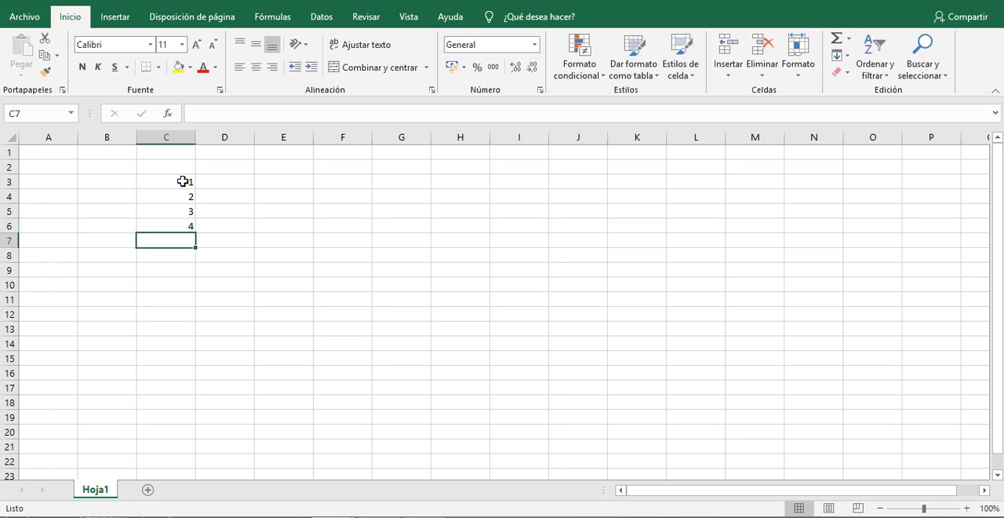
Write the operator list +,-,*,/ in cell E5 and then clear it, leaving the cell empty.
drag(181, 181, 193, 226)
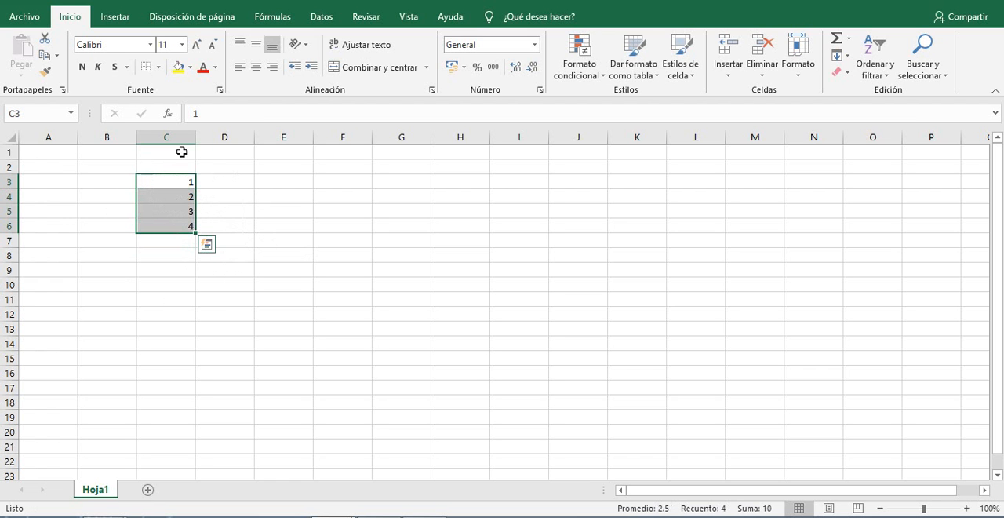
click(278, 215)
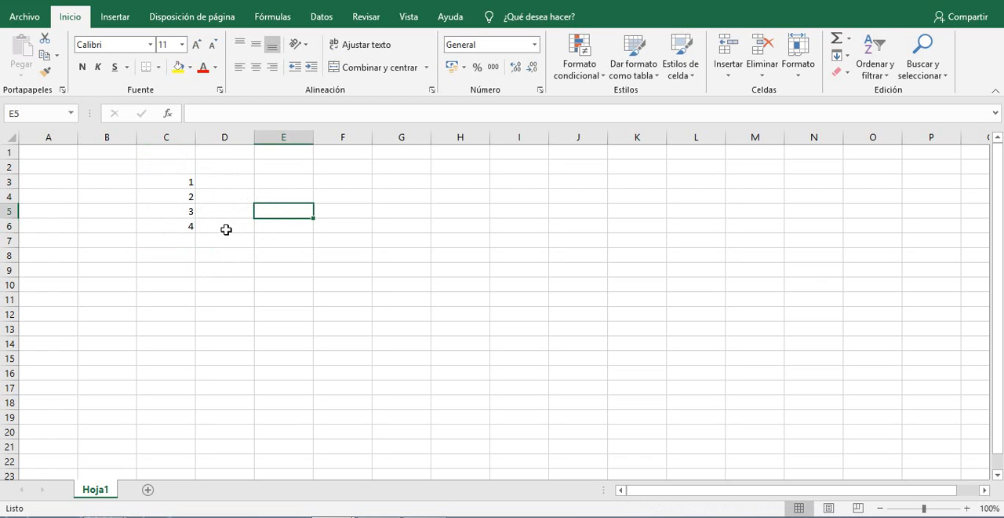
text(+,-,*,/)
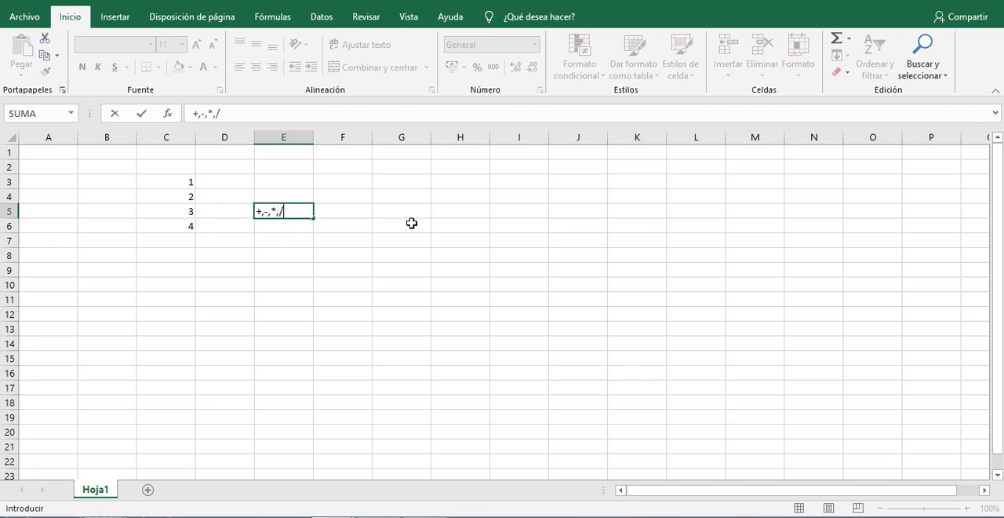
drag(304, 212, 247, 207)
key(Delete)
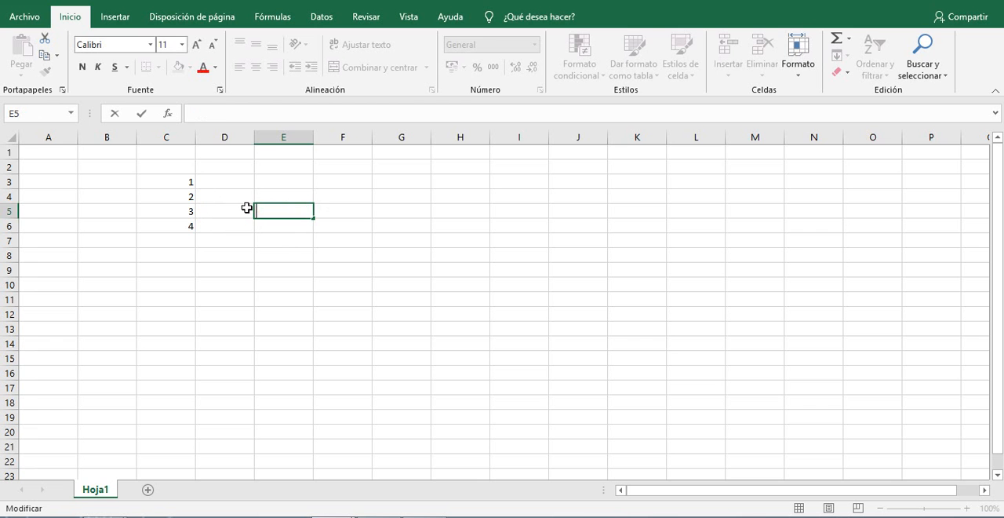
key(Return)
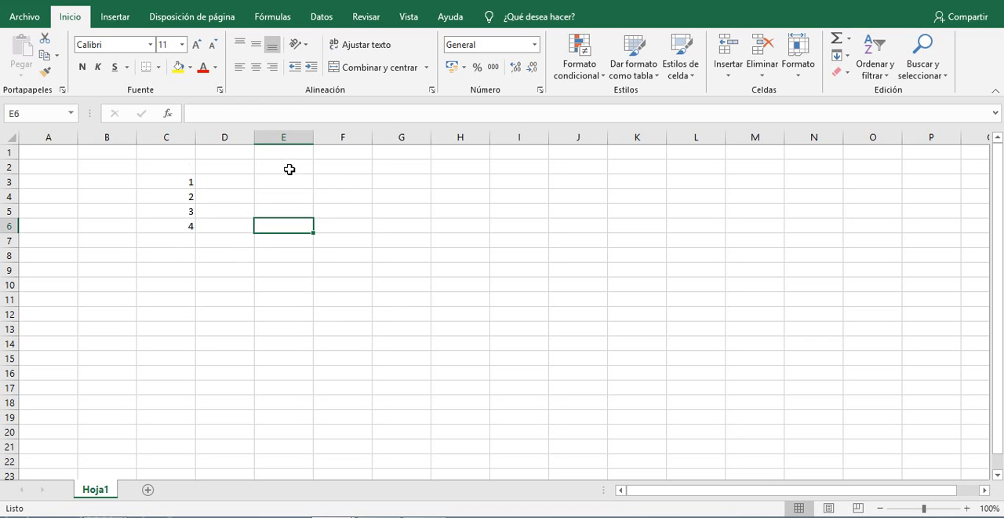
Delete the contents of the range C3:D8.
drag(186, 179, 204, 258)
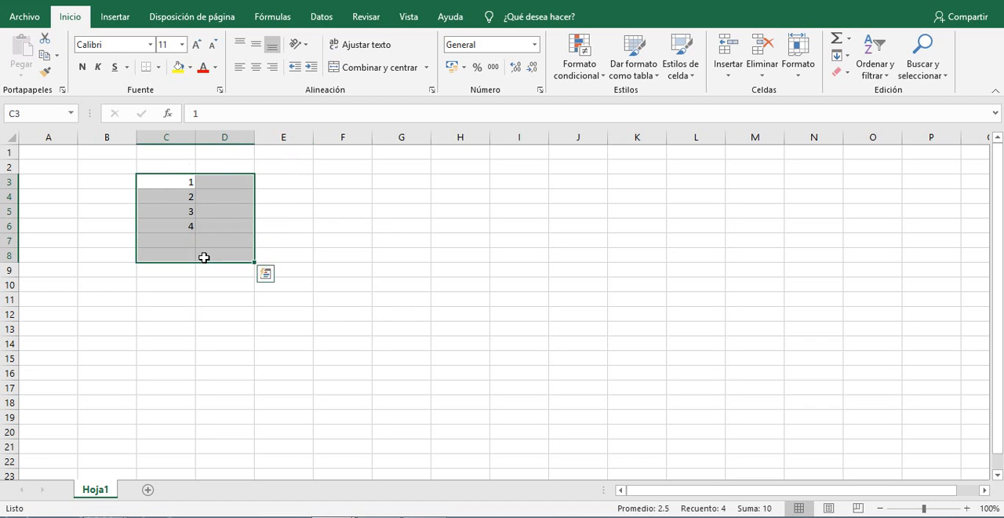
key(Delete)
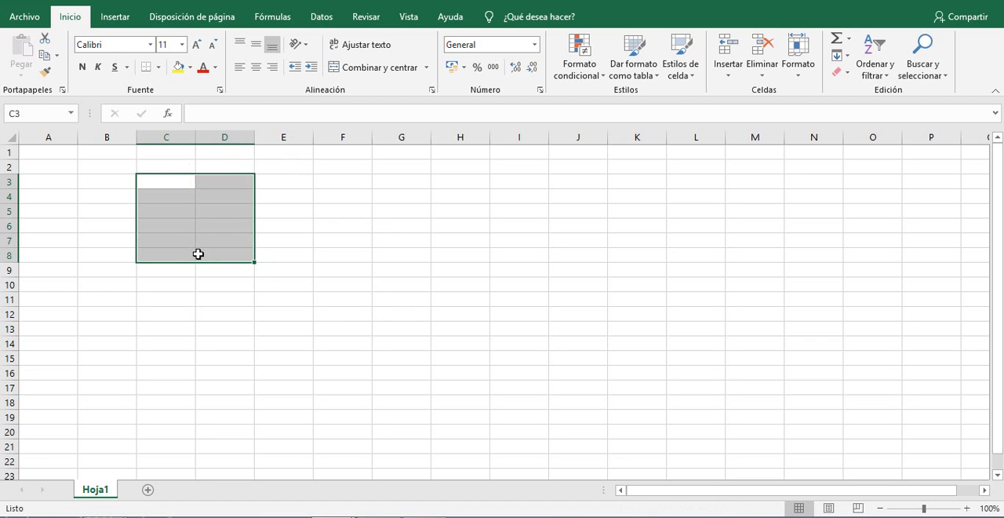
Switch to the 1. INTRODUCCIÓN.xlsx workbook and follow its Comencemos link to the first exercise sheet.
mouse_move(229, 495)
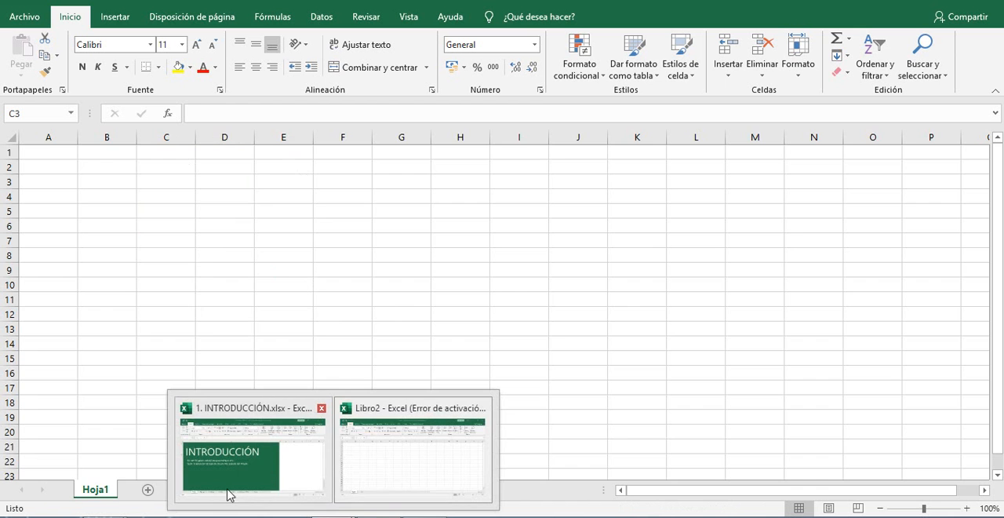
click(300, 474)
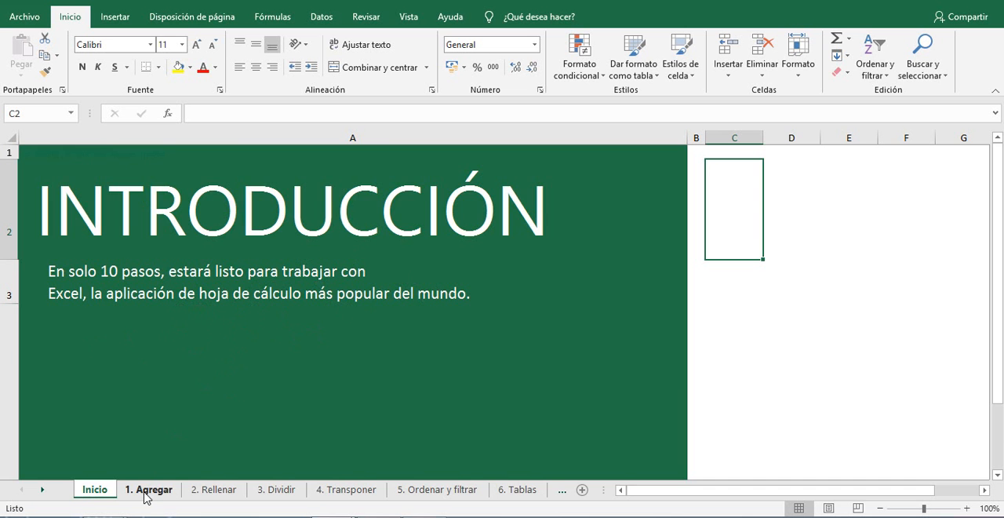
scroll(214, 414, down, 2)
scroll(278, 375, up, 1)
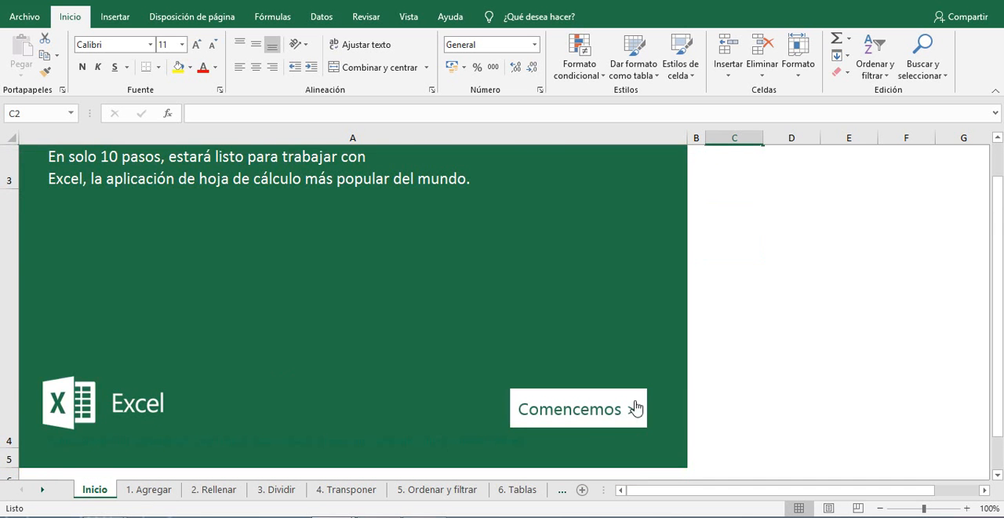
click(610, 418)
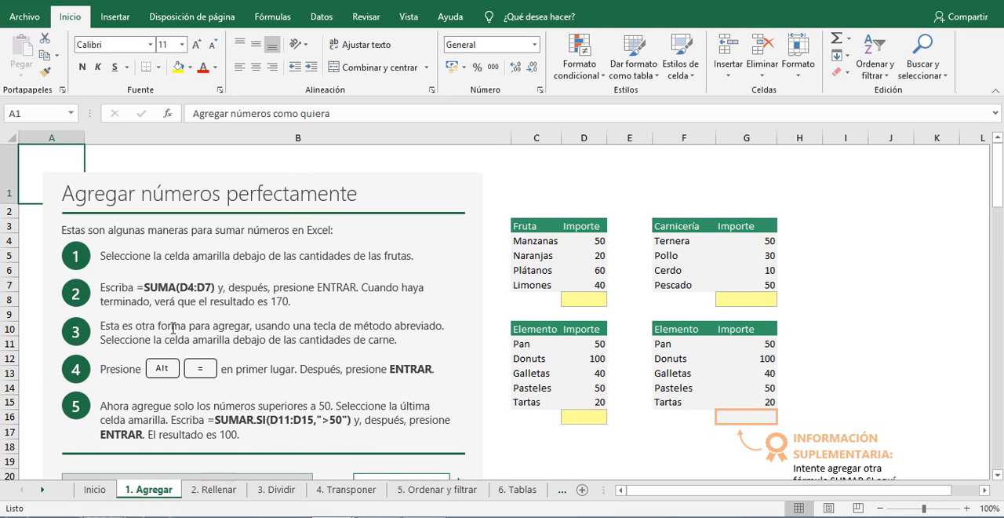
click(405, 163)
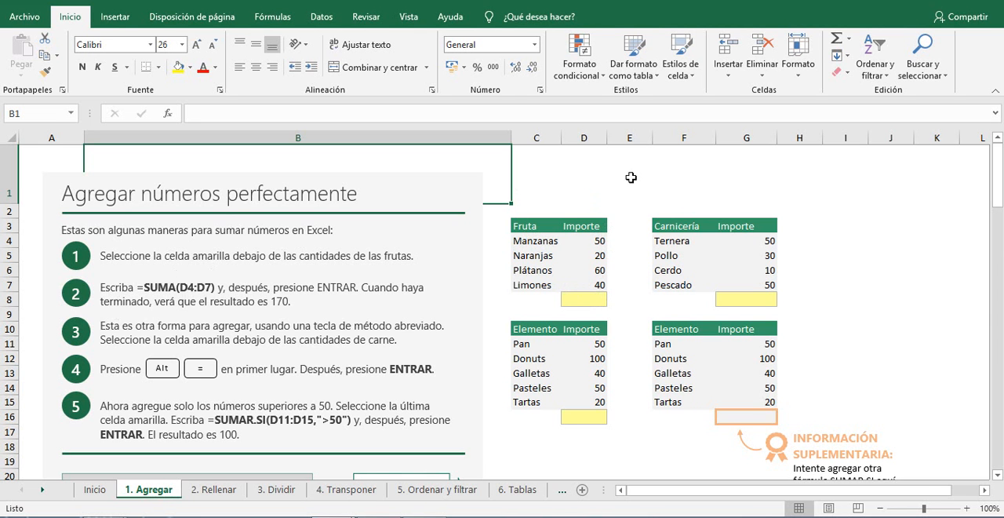
click(808, 198)
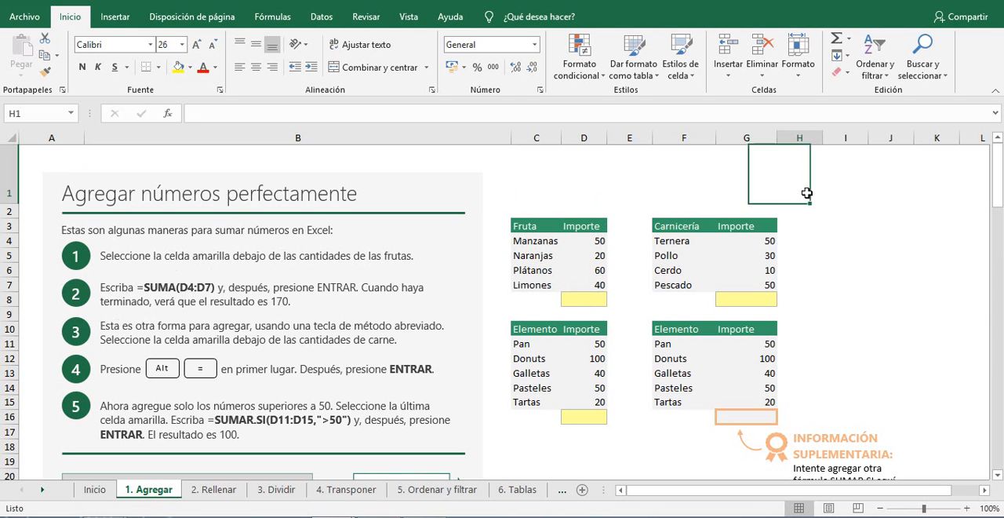
click(844, 225)
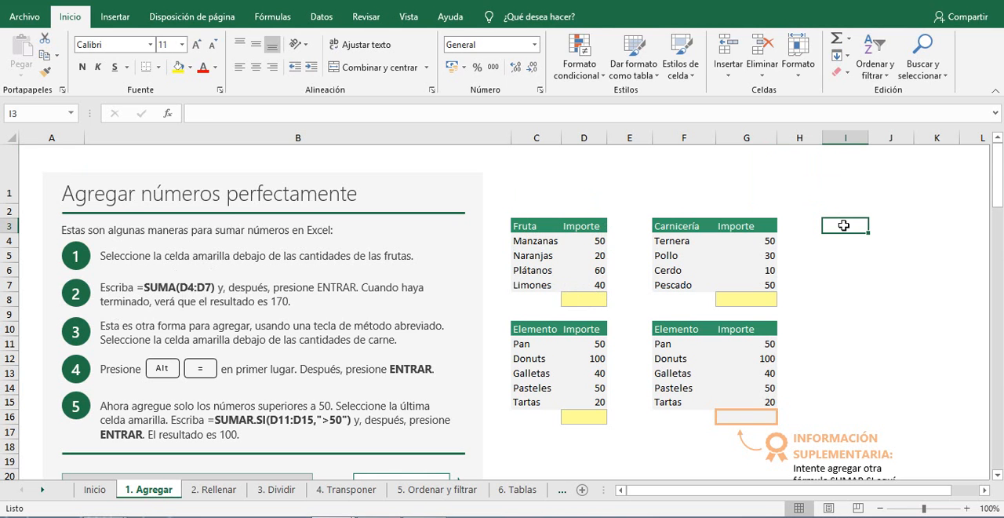
text(=)
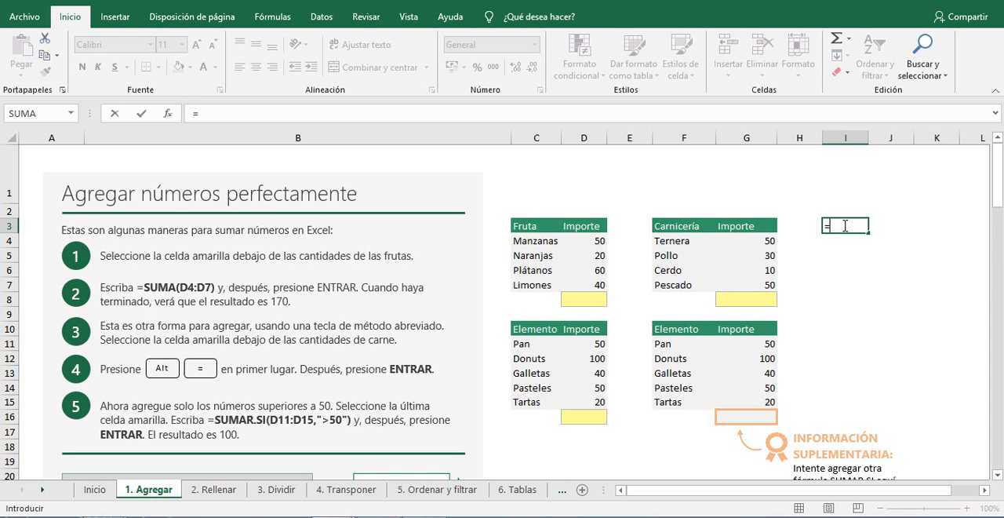
key(Escape)
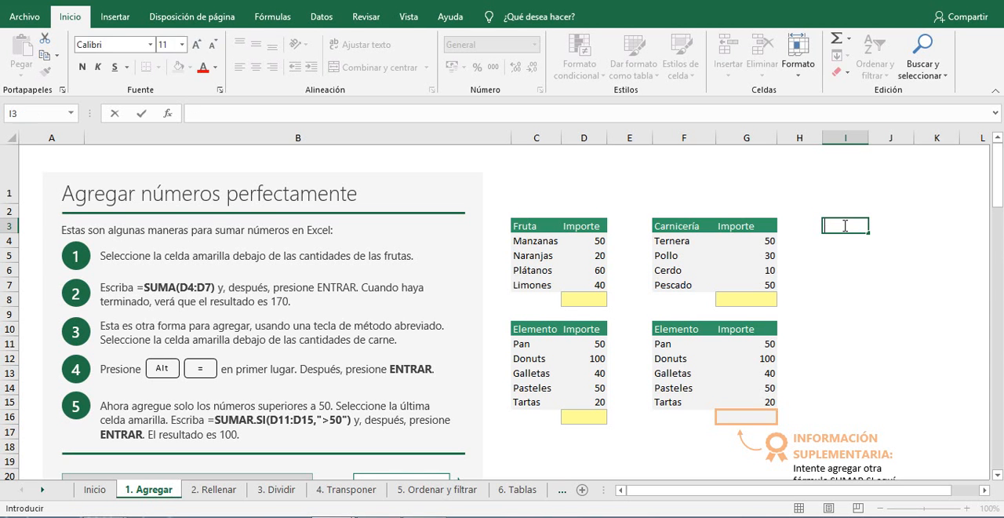
Total the fruit amounts in yellow cell D8 with the formula =SUMA(D4:D7).
click(588, 299)
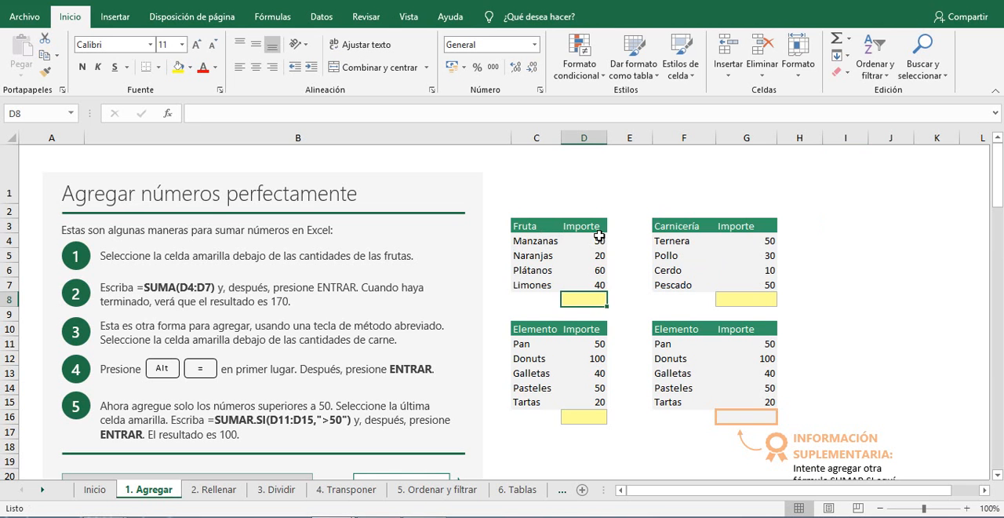
drag(599, 236, 601, 287)
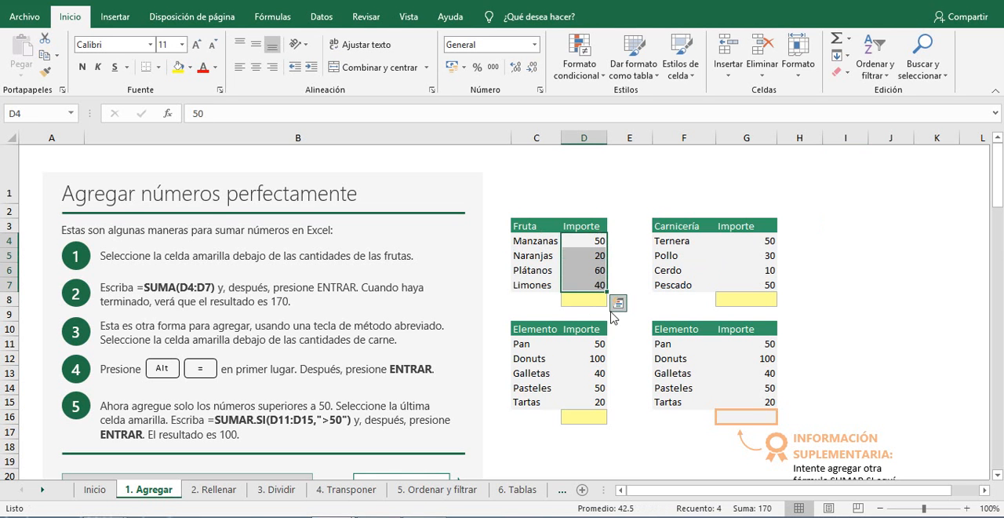
click(588, 301)
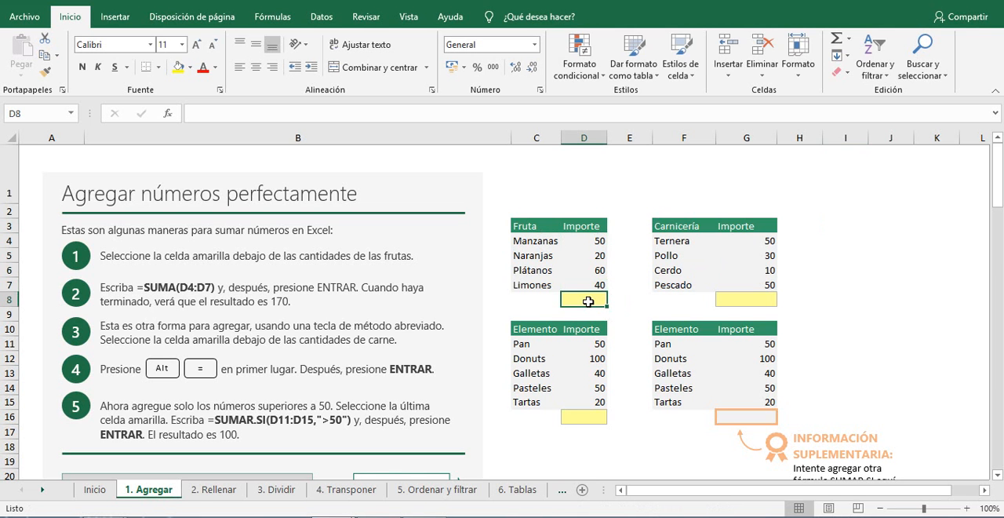
text(=)
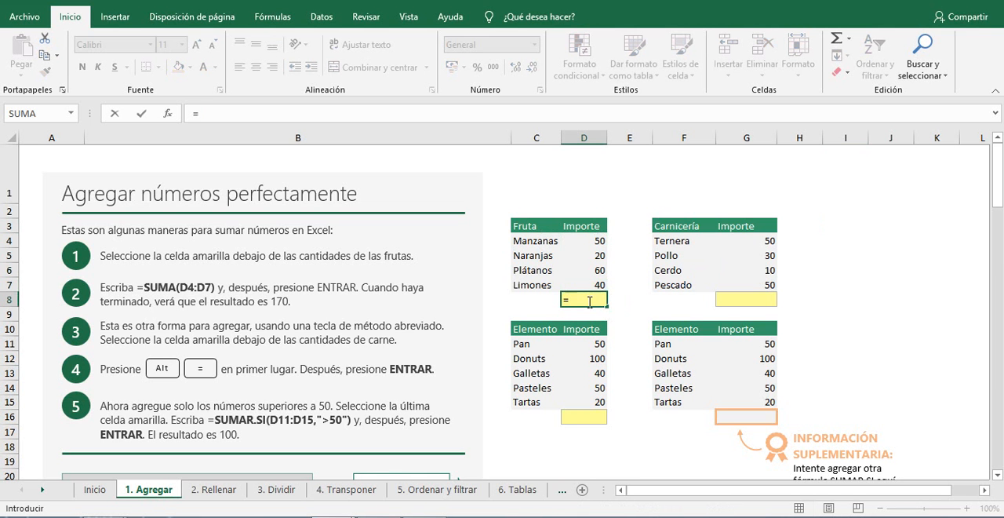
text(SUMA)
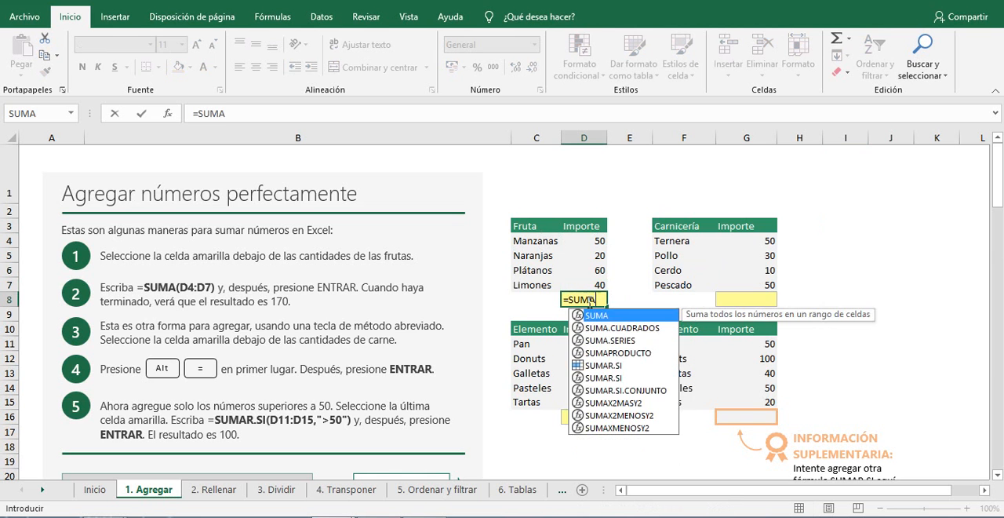
text(()
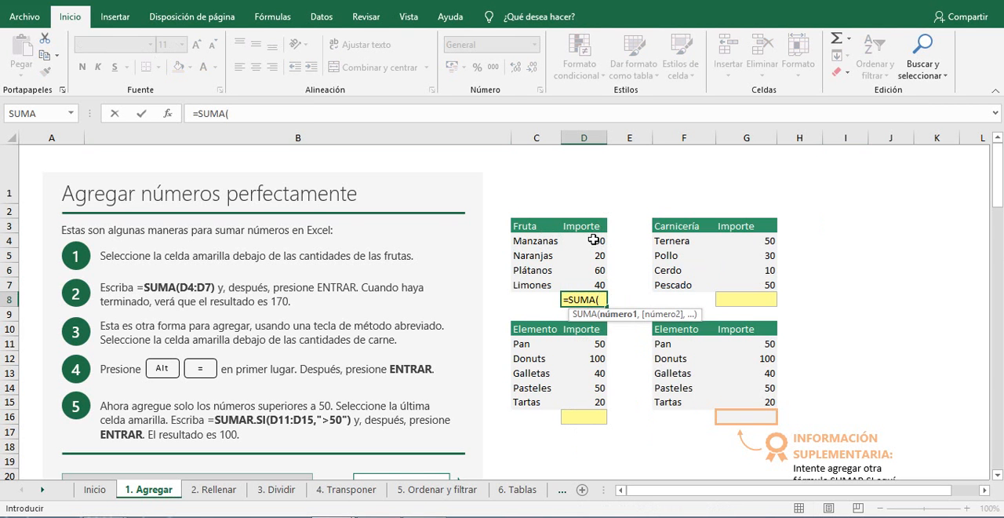
drag(594, 240, 594, 287)
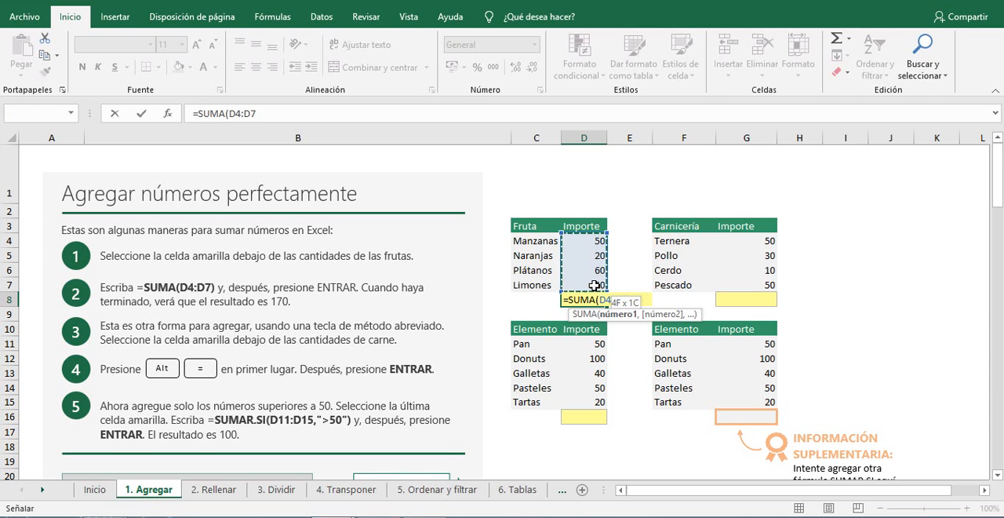
text())
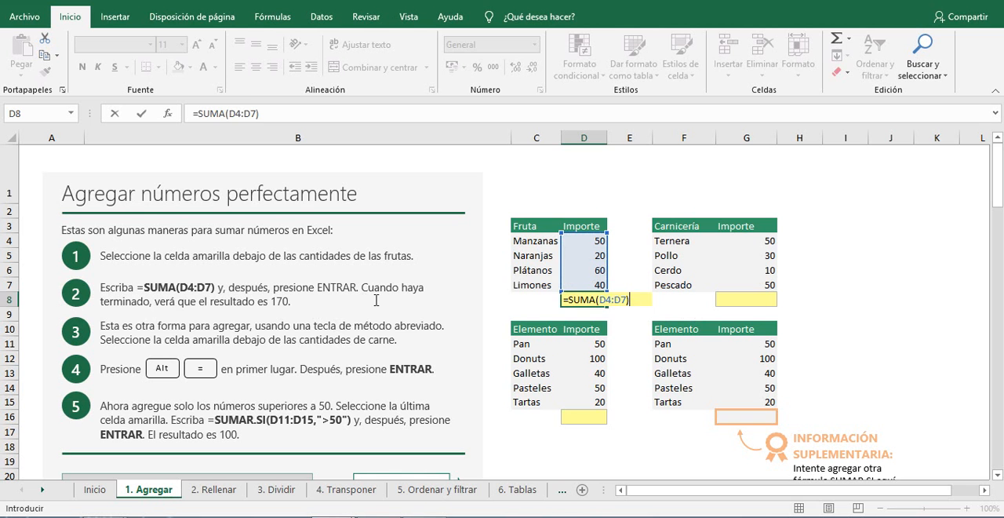
key(Return)
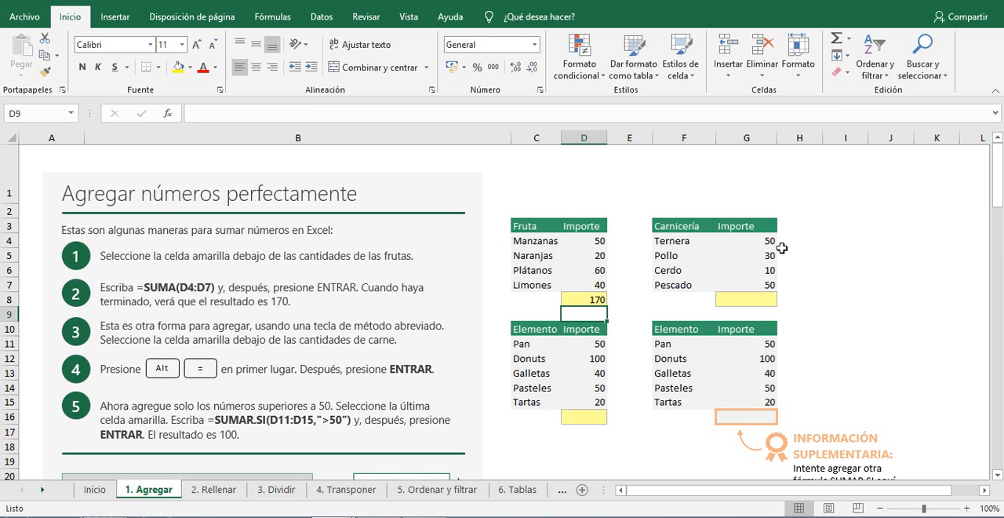
click(544, 195)
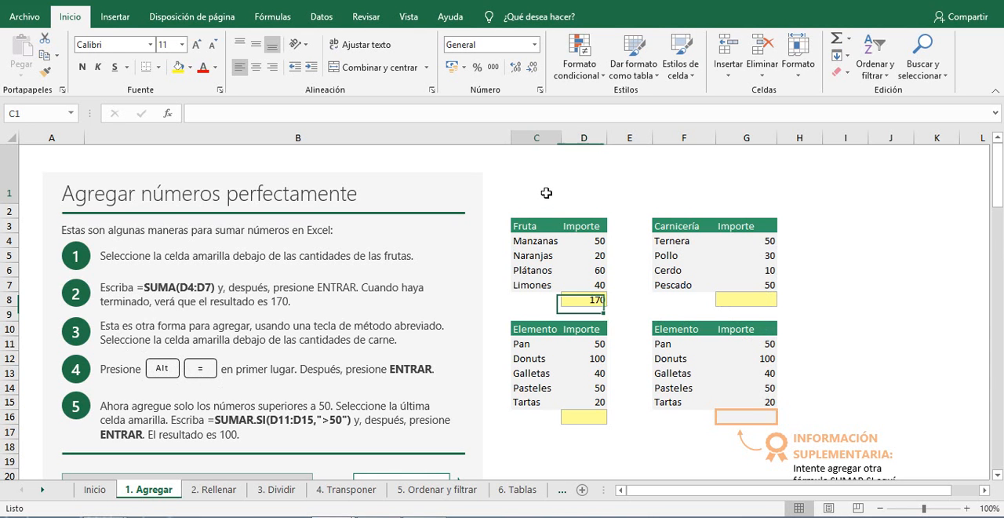
click(768, 183)
click(877, 234)
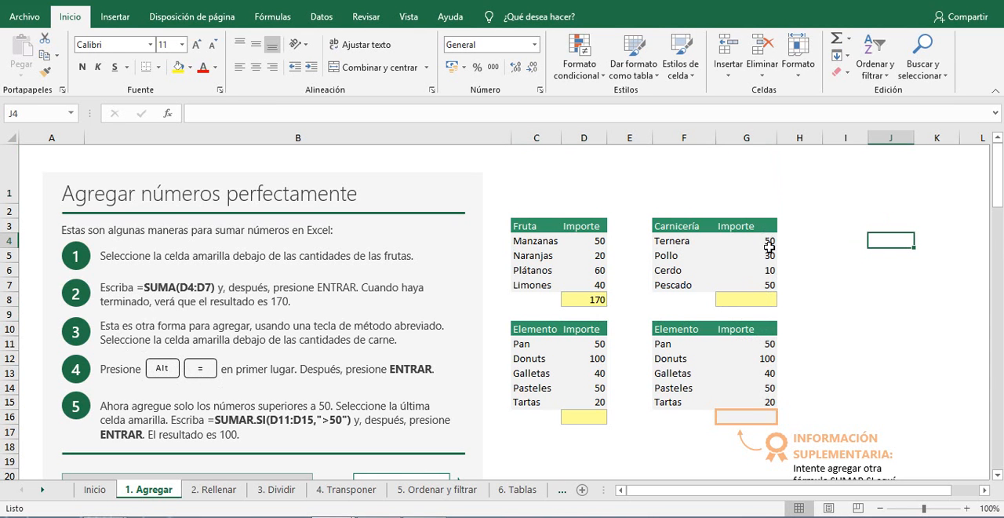
Total the meat amounts in yellow cell G8 with the formula +SUMA(G4:G7).
click(755, 301)
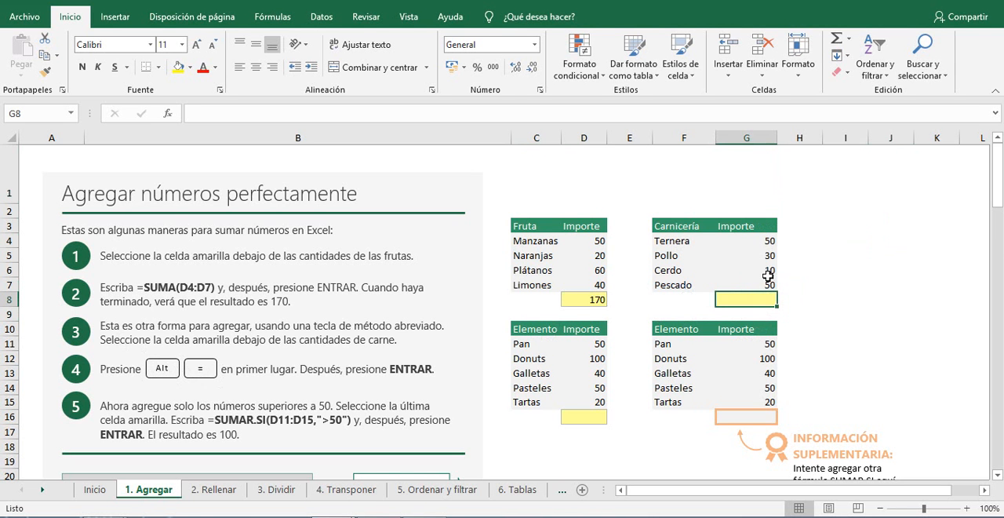
text(*)
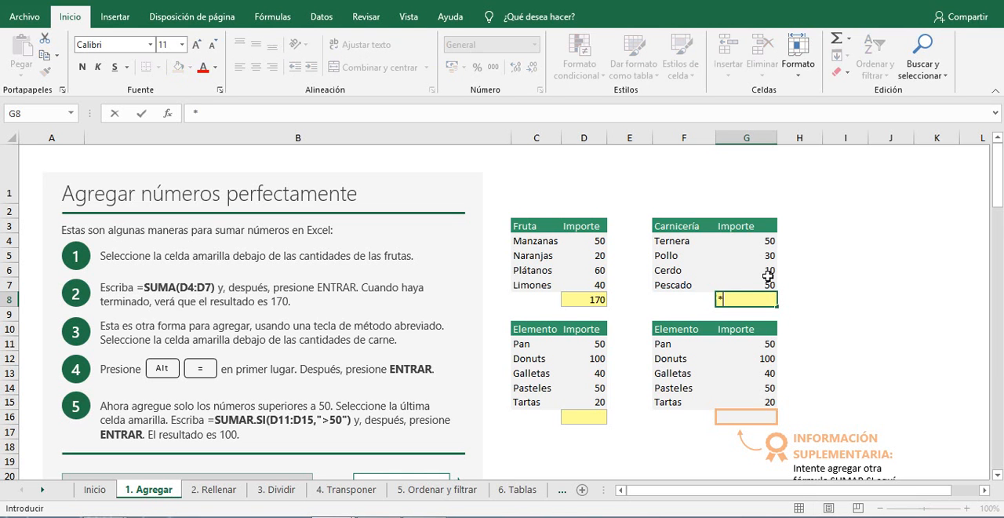
text(+)
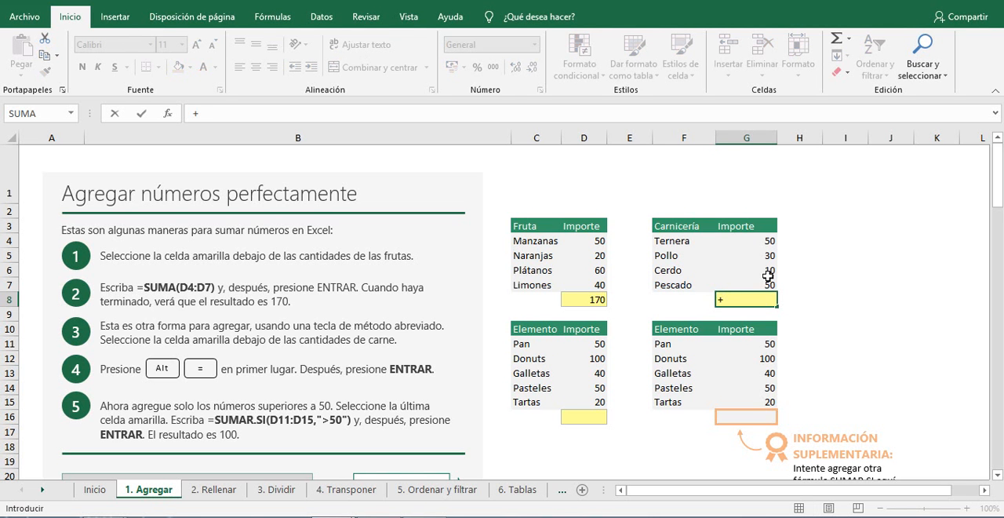
text(SUMA)
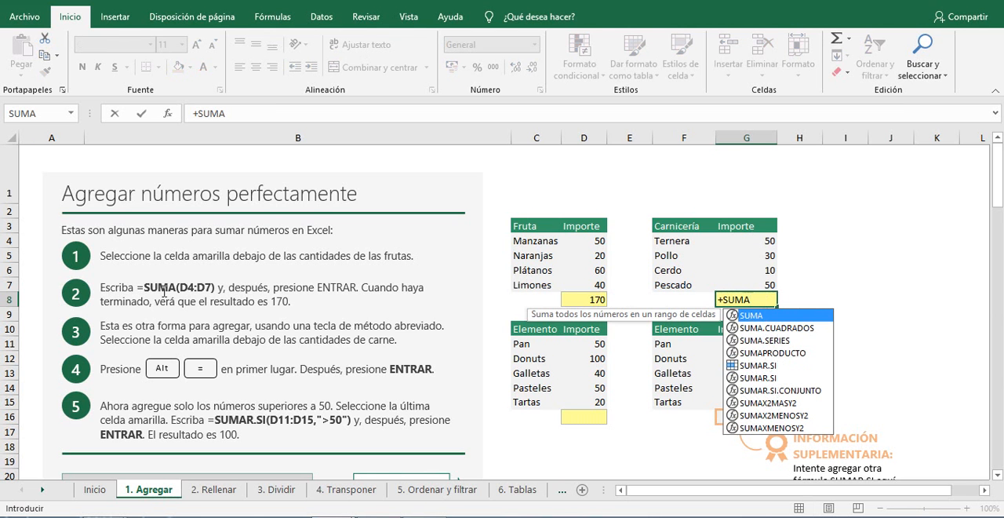
double_click(755, 318)
drag(761, 240, 762, 283)
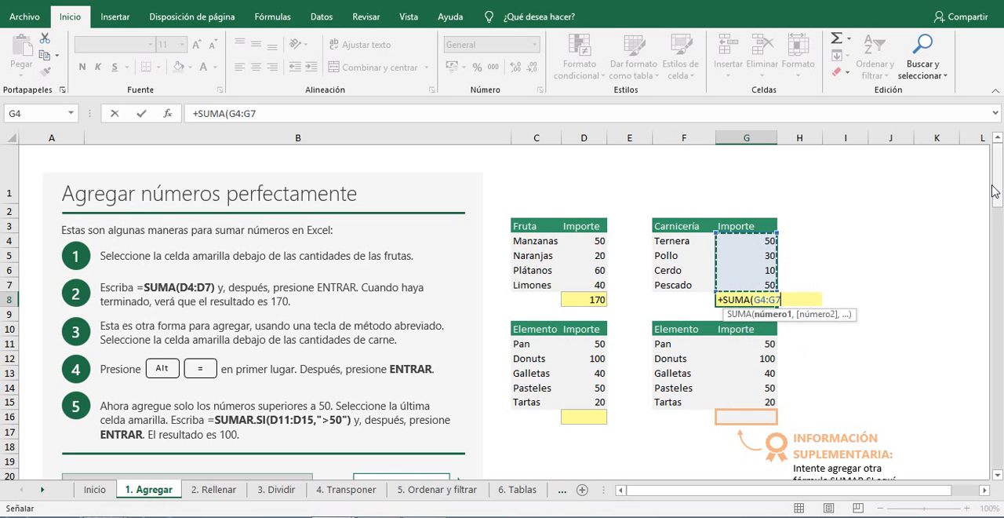
key(Return)
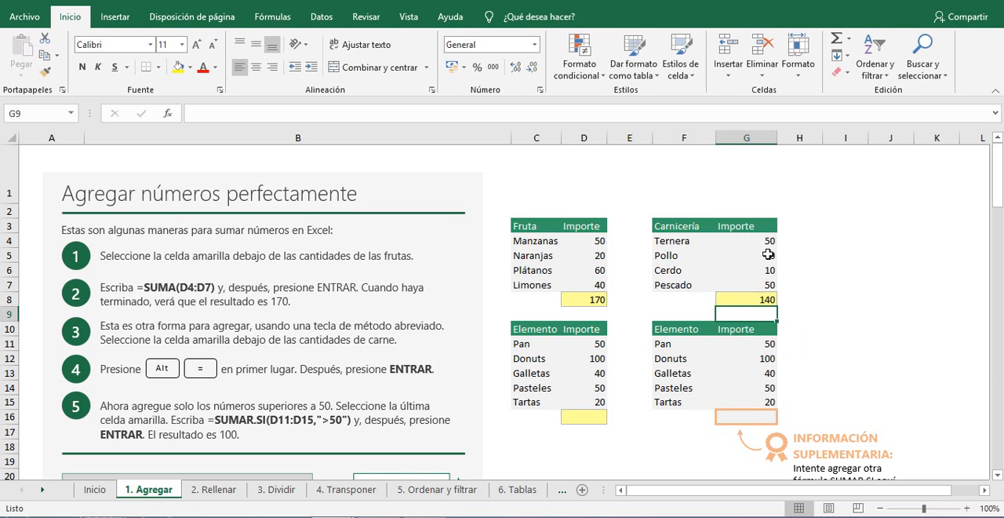
Clear the sum formula from cell G8 below the meat amounts.
click(755, 297)
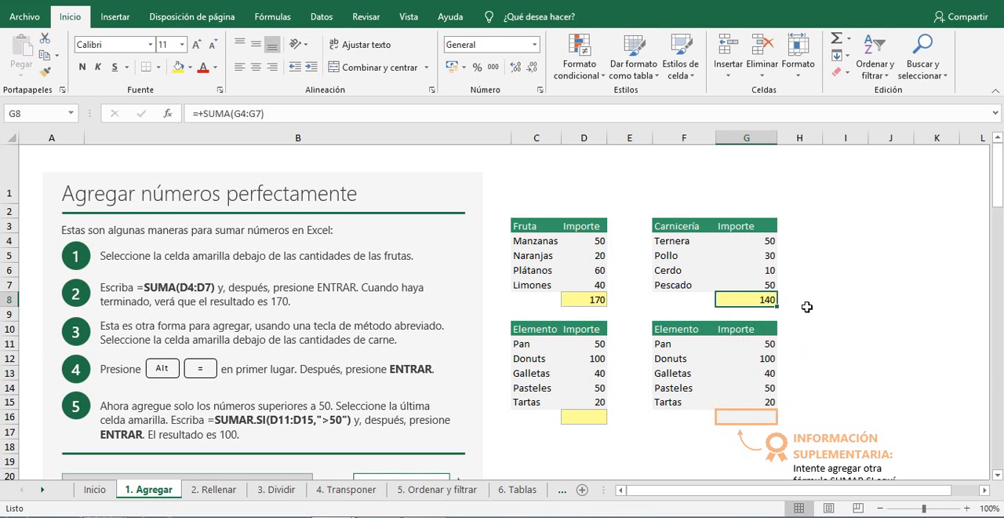
key(alt+equal)
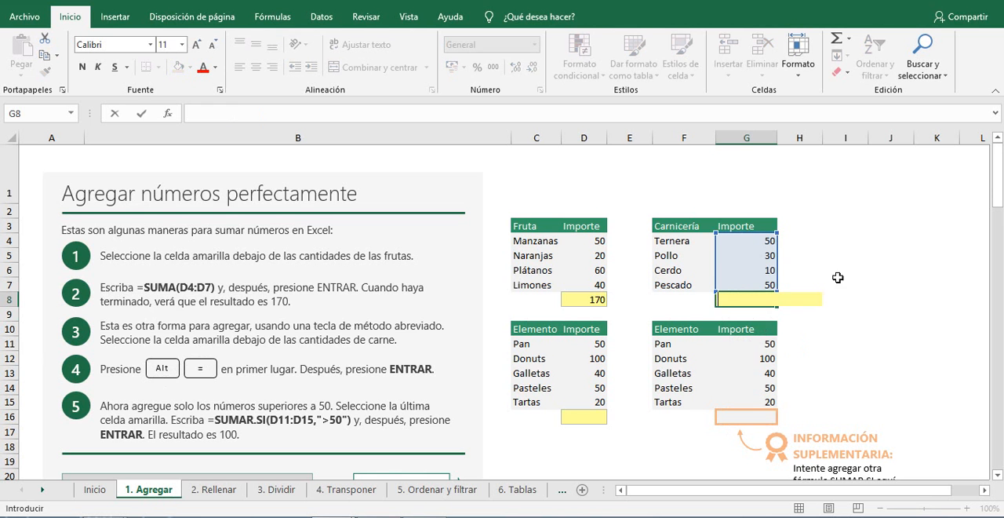
key(Return)
click(826, 297)
click(752, 303)
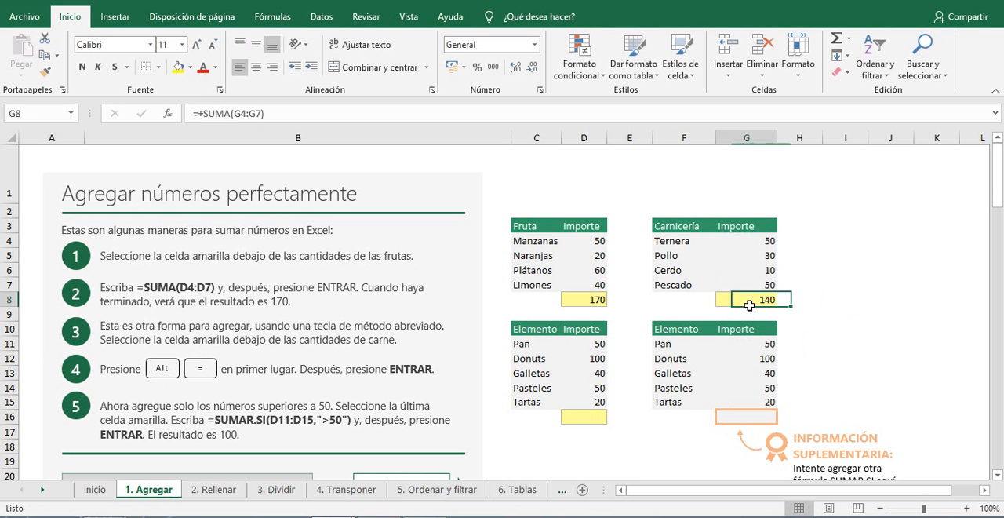
key(Delete)
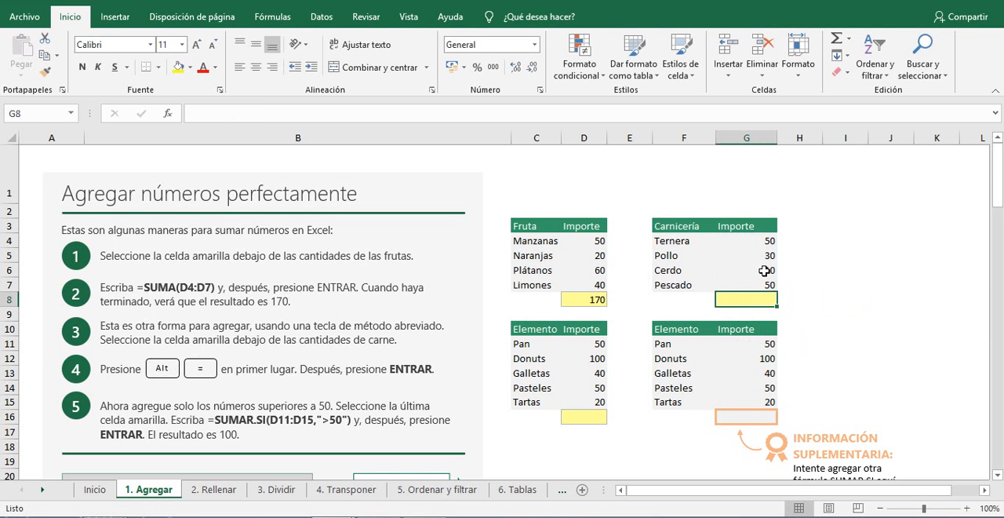
Use AutoSum in yellow cell G8 to total the meat amounts with =SUMA(G4:G7).
click(845, 280)
click(756, 304)
key(alt+equal)
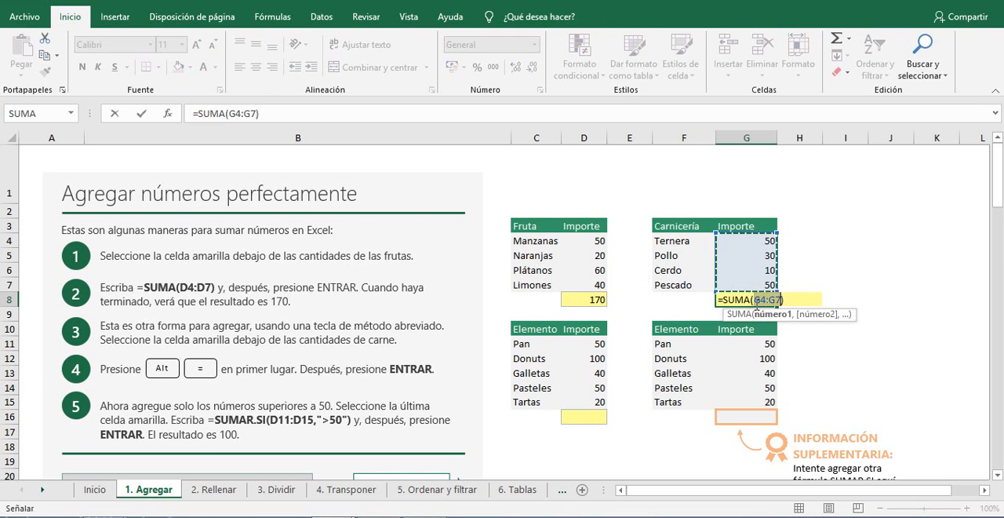
key(Return)
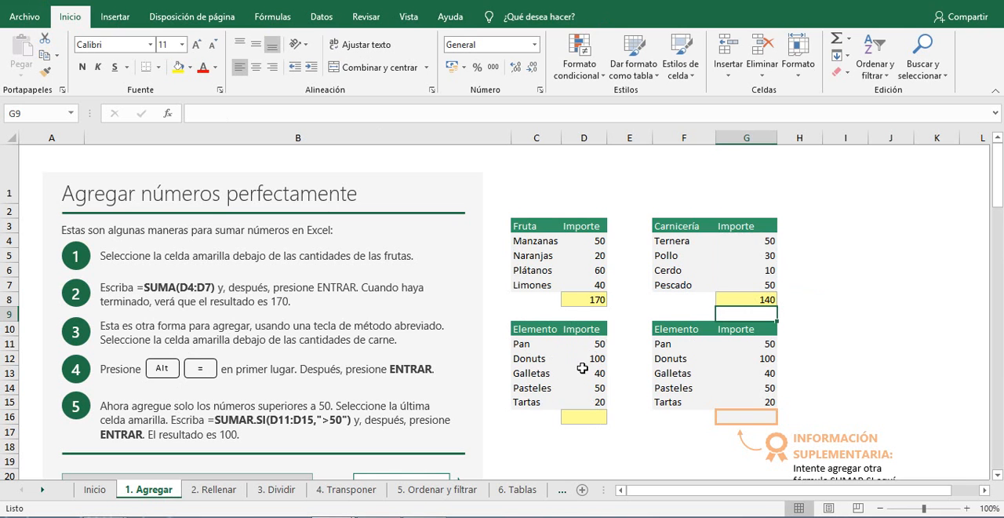
Sum only the item amounts above 50 in yellow cell D16 with the formula =SUMAR.SI(D11:D15,">50").
click(587, 417)
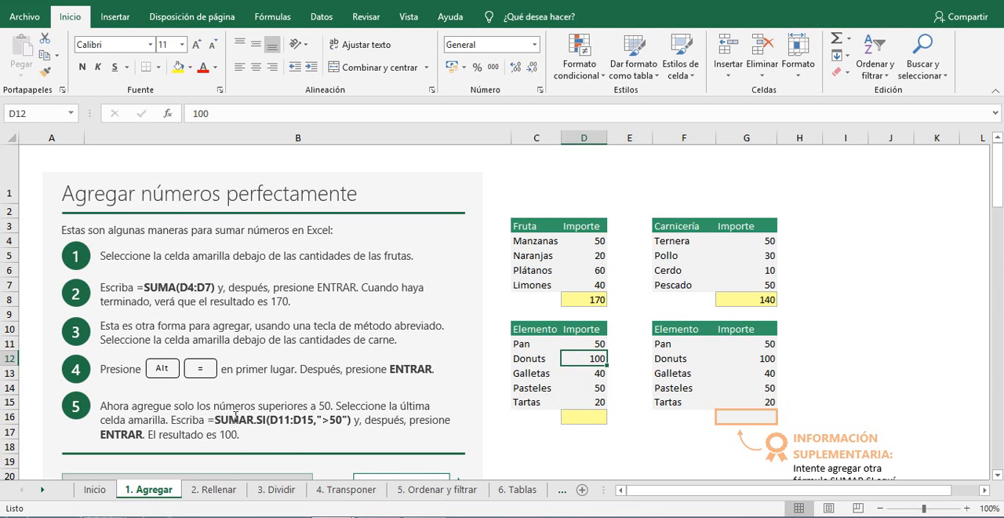
click(589, 417)
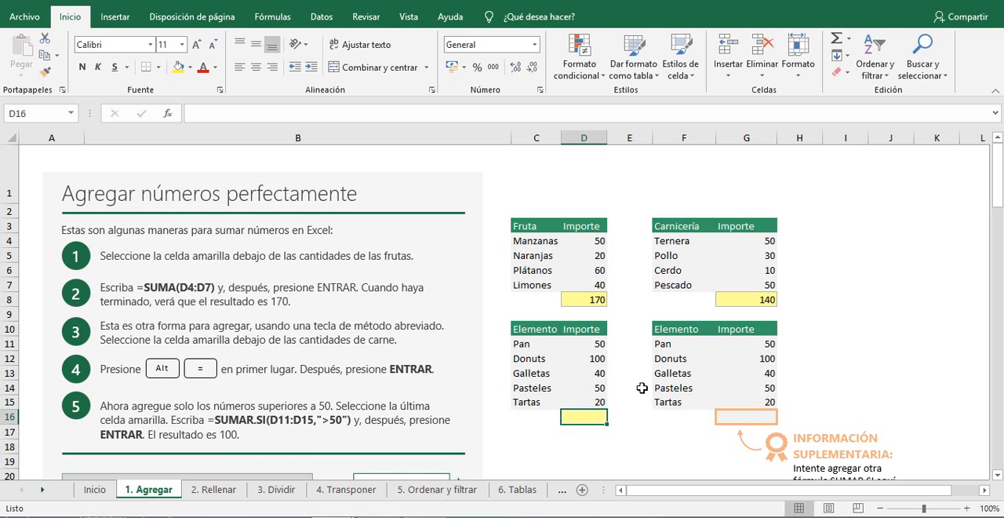
text(=SUM)
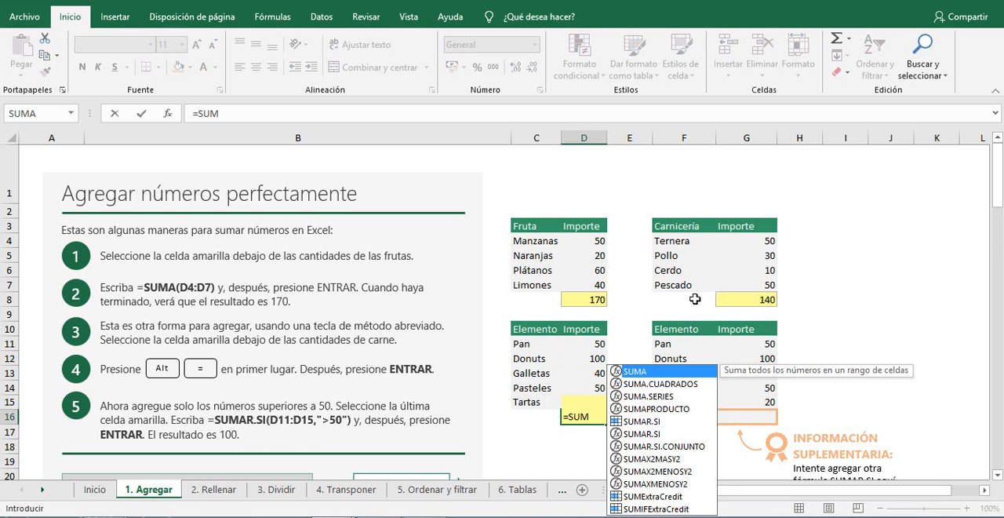
text(AR)
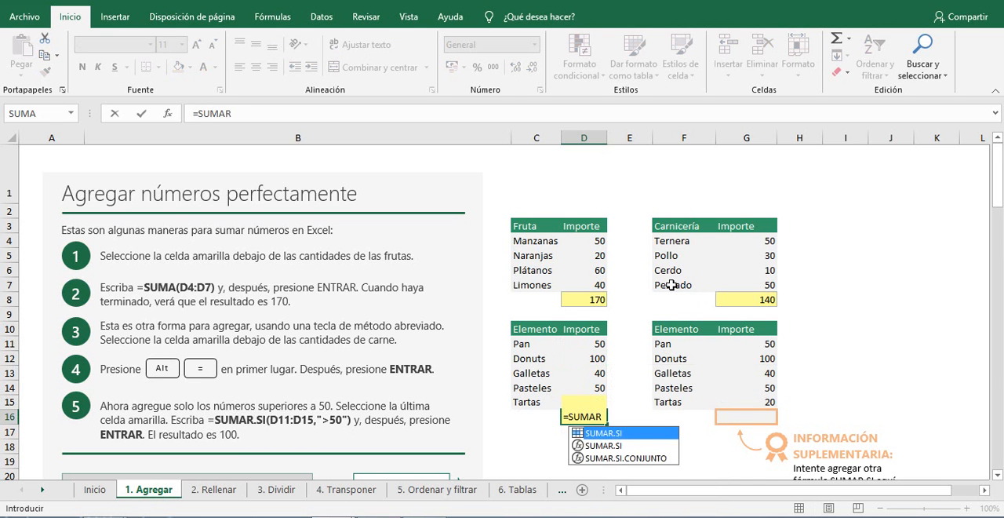
text(.SI)
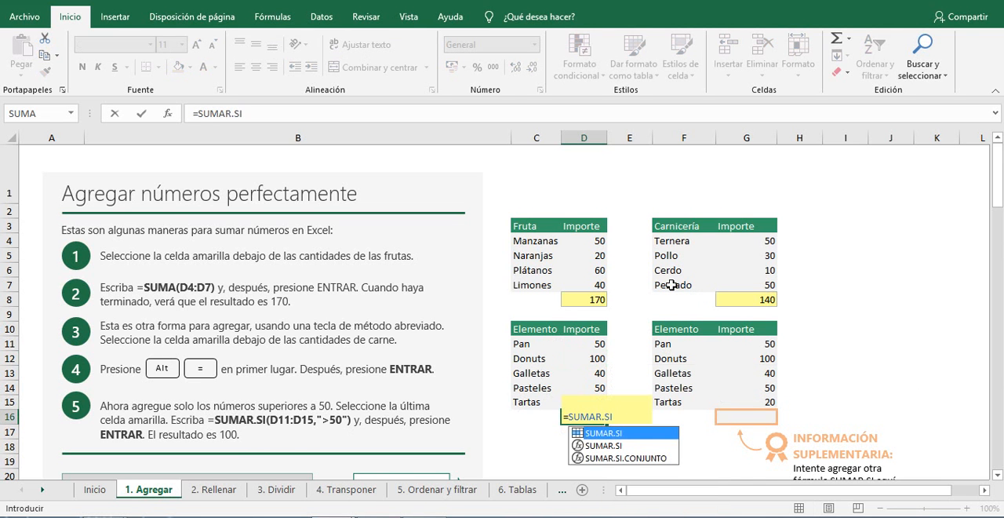
text(()
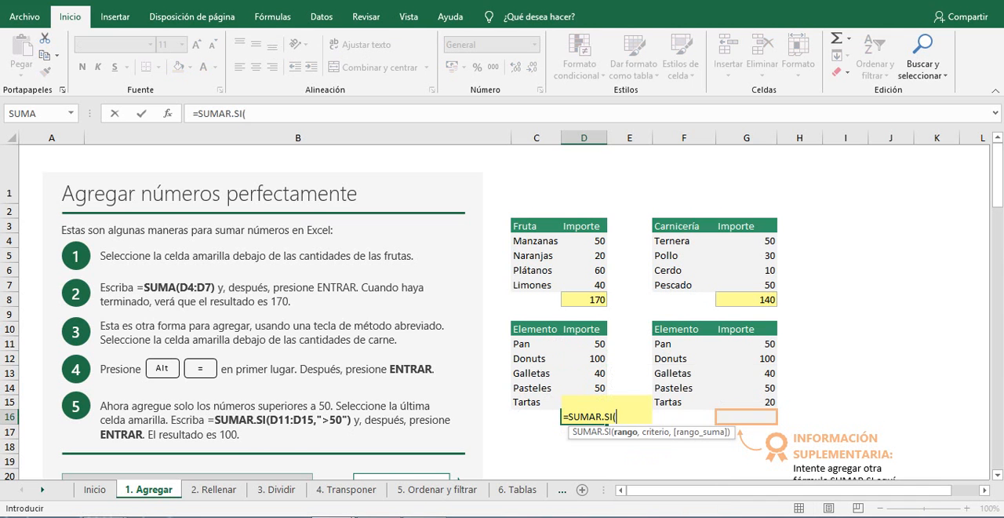
drag(582, 343, 590, 398)
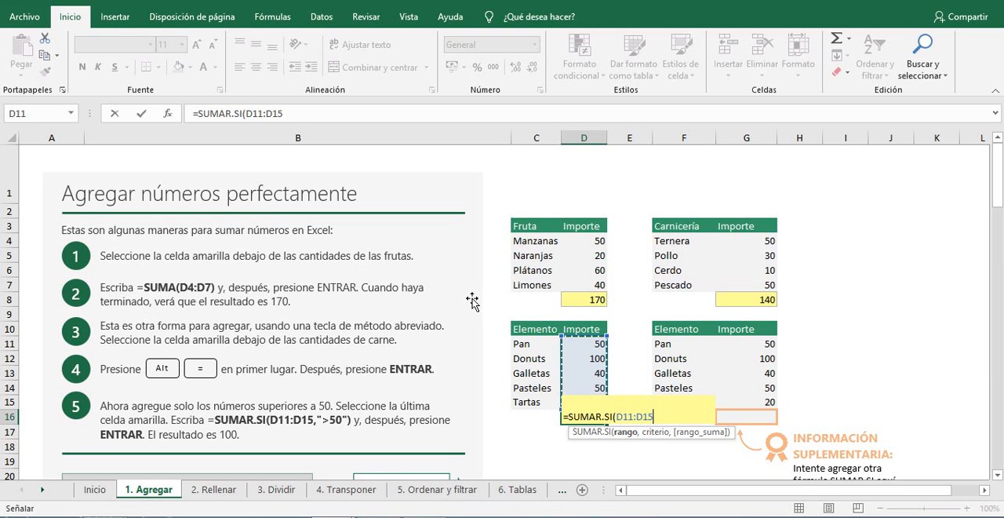
text(,">)
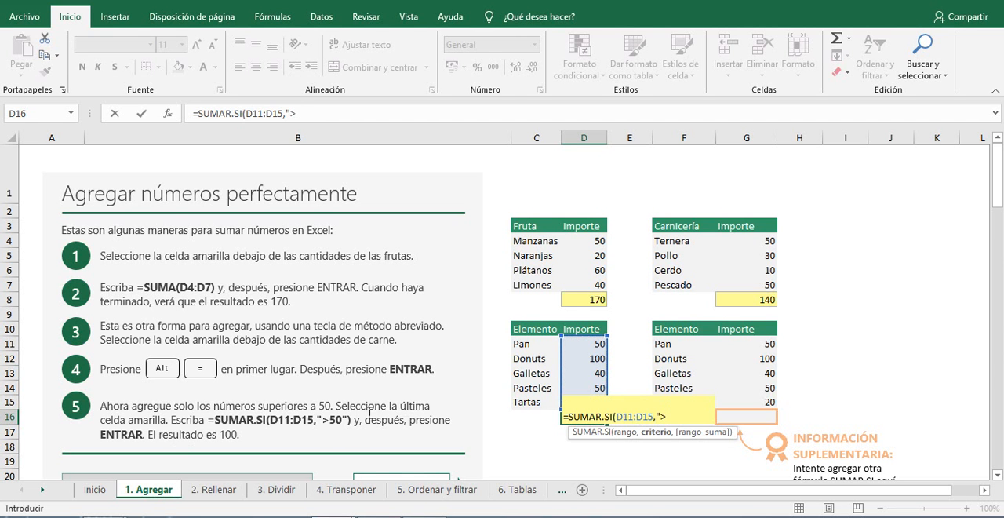
text(50"))
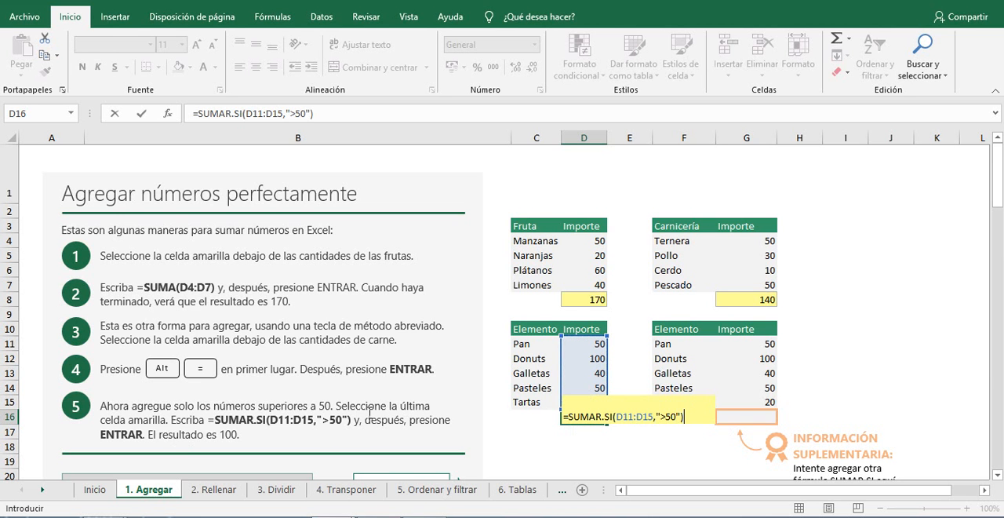
key(Return)
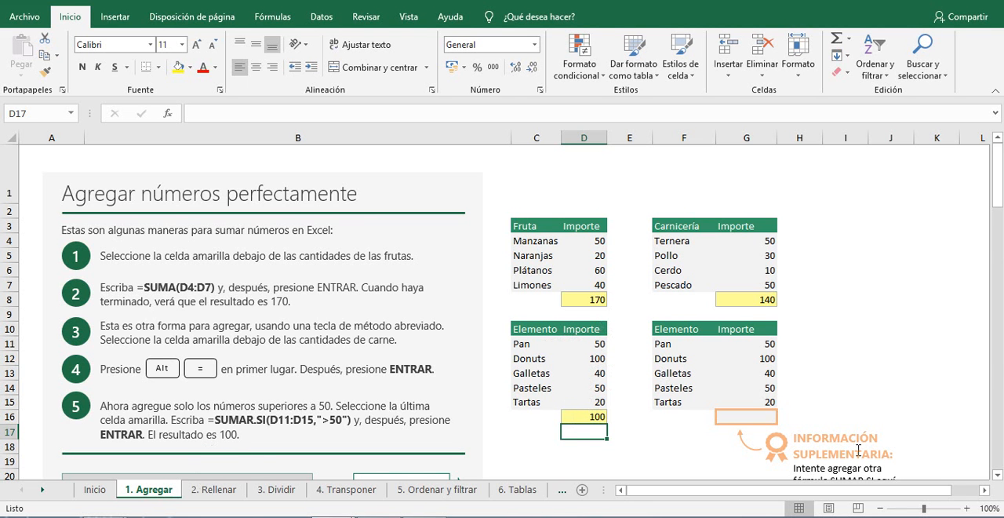
Sum only the item amounts below 100 in the orange-bordered cell G16 with the formula =SUMAR.SI(G11:G15,"<100").
scroll(942, 455, down, 2)
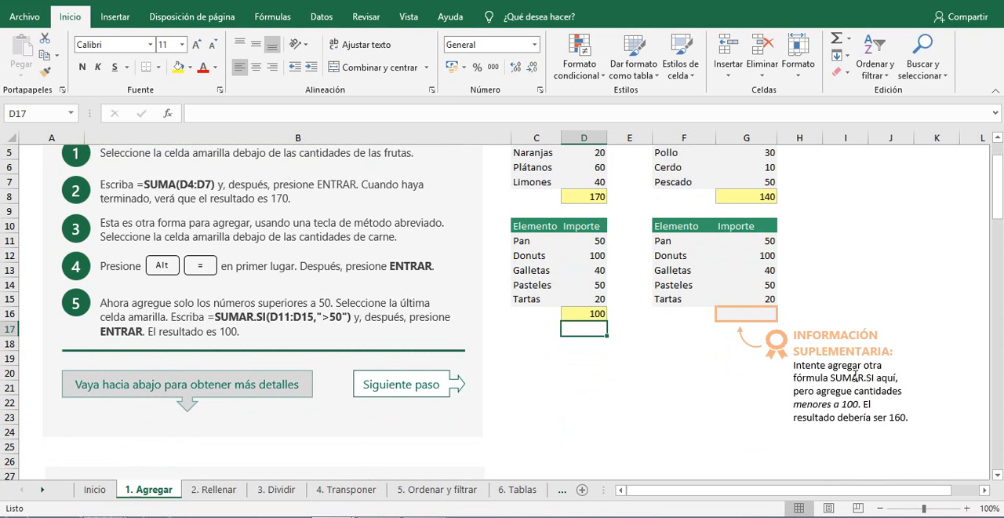
click(746, 316)
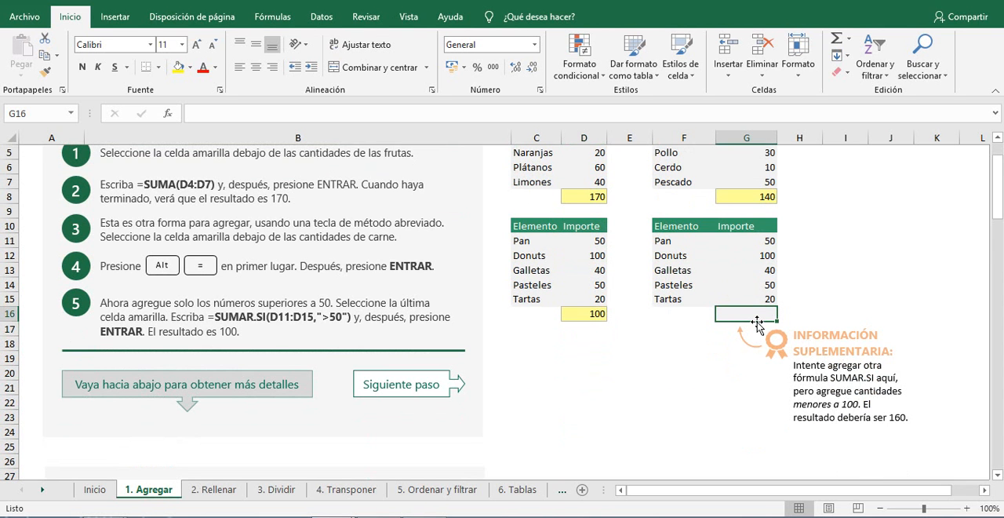
text(=)
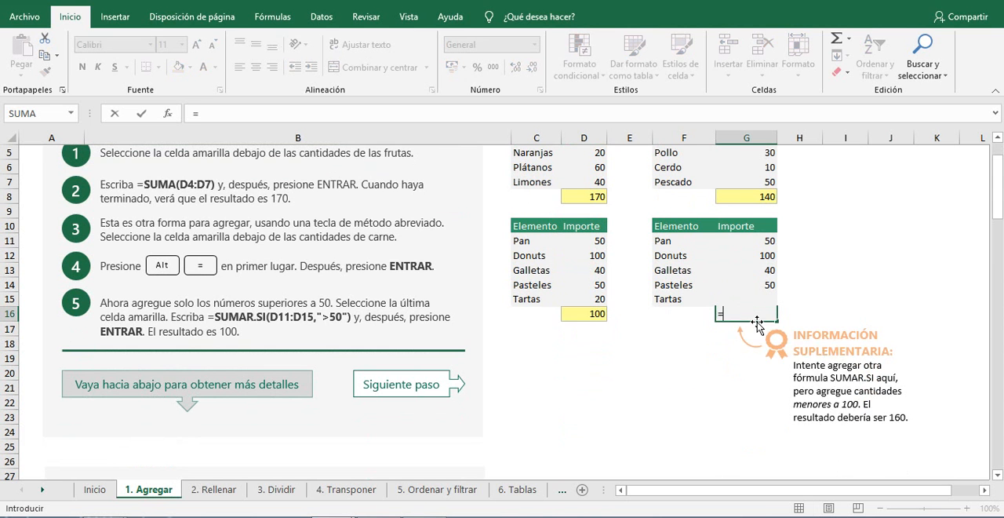
text(SUM)
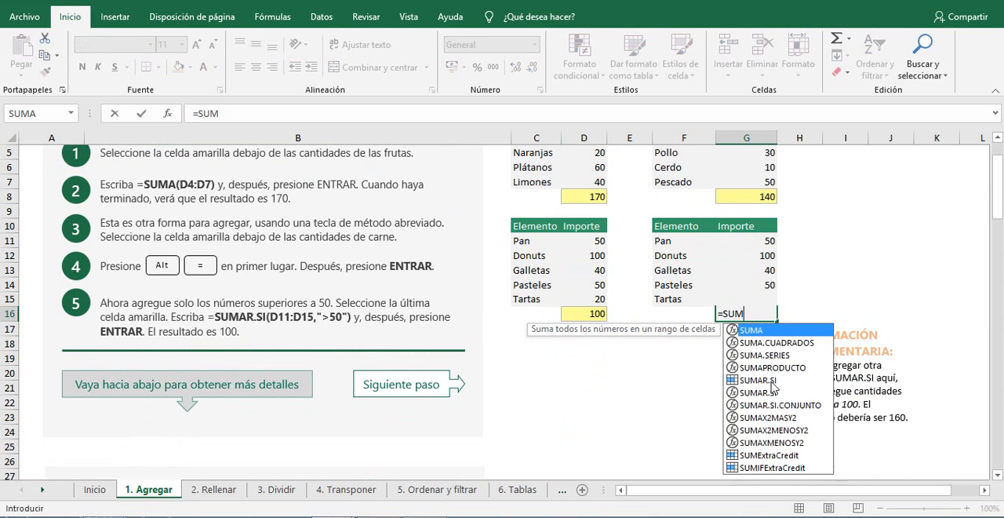
double_click(772, 381)
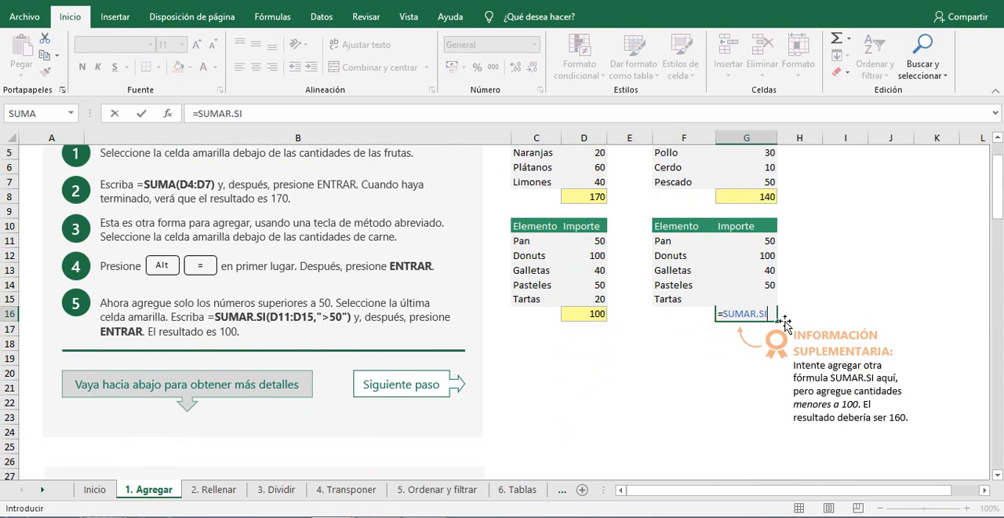
text(()
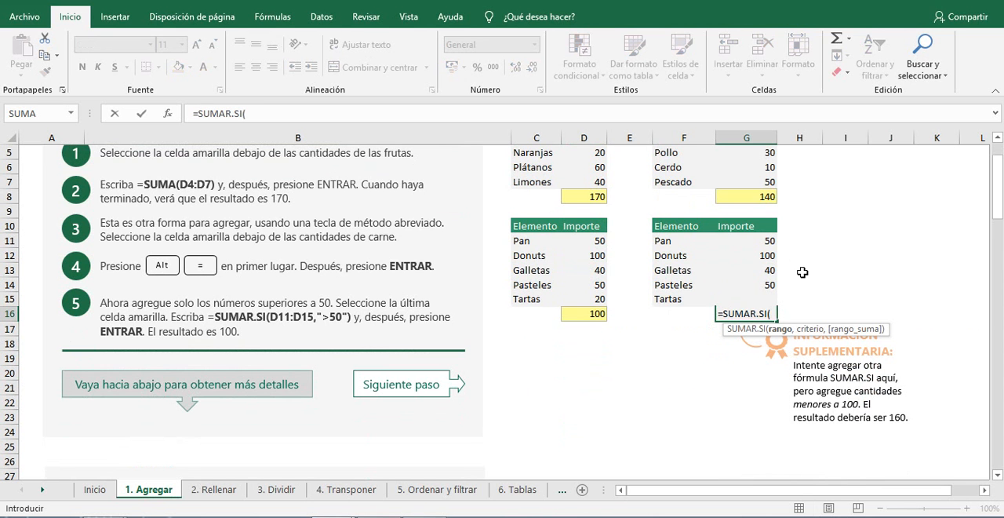
click(760, 240)
drag(760, 240, 771, 295)
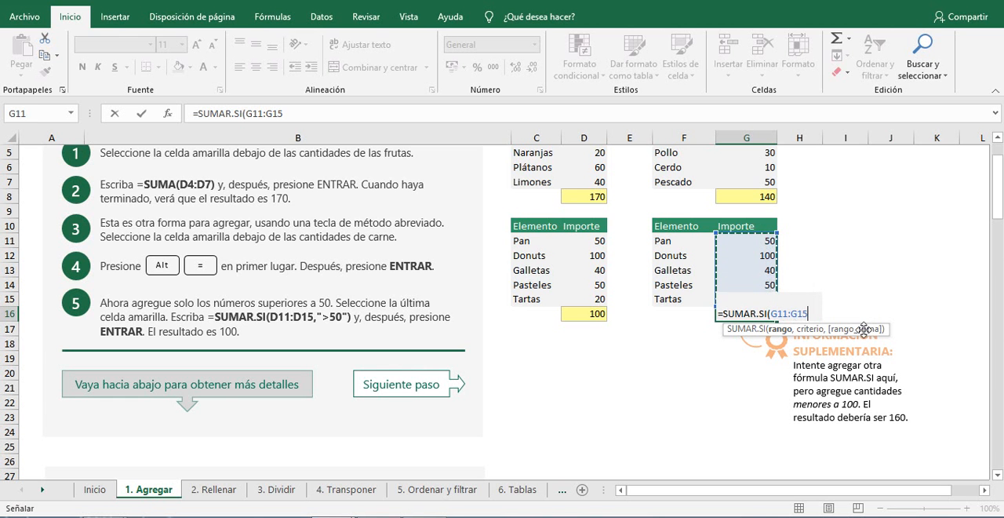
text(,)
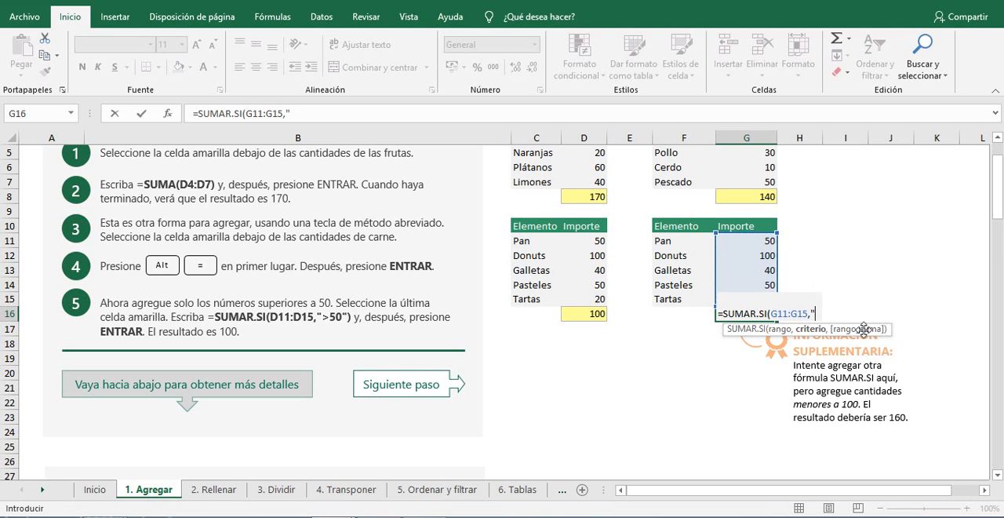
text(100)
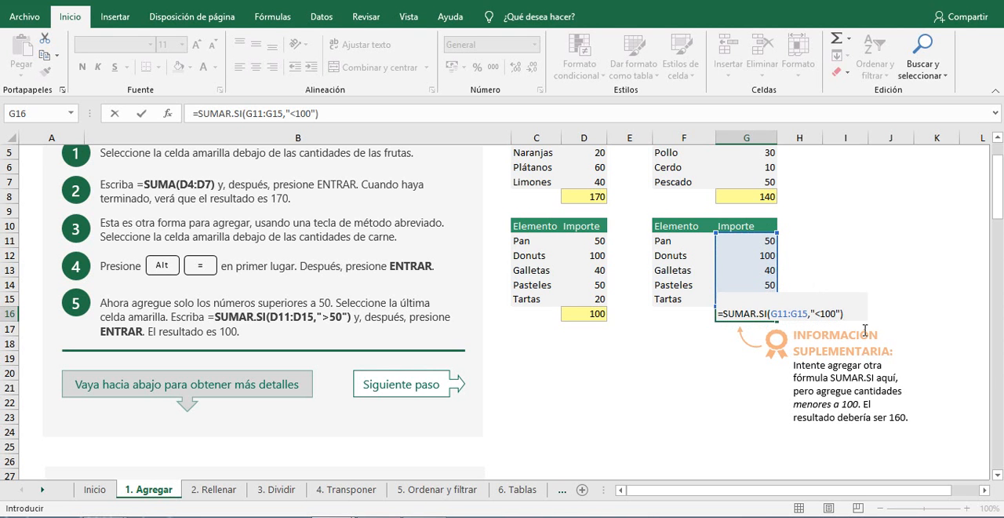
key(Return)
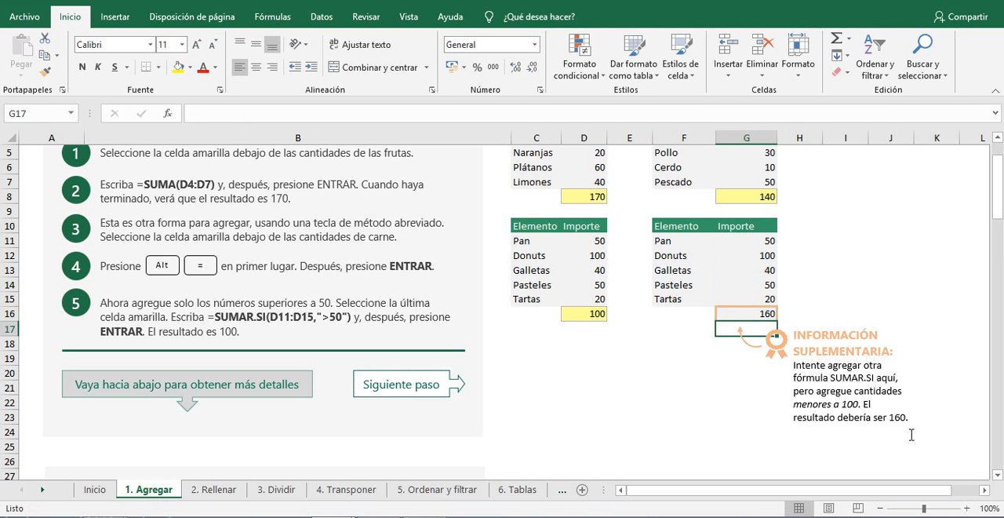
click(866, 282)
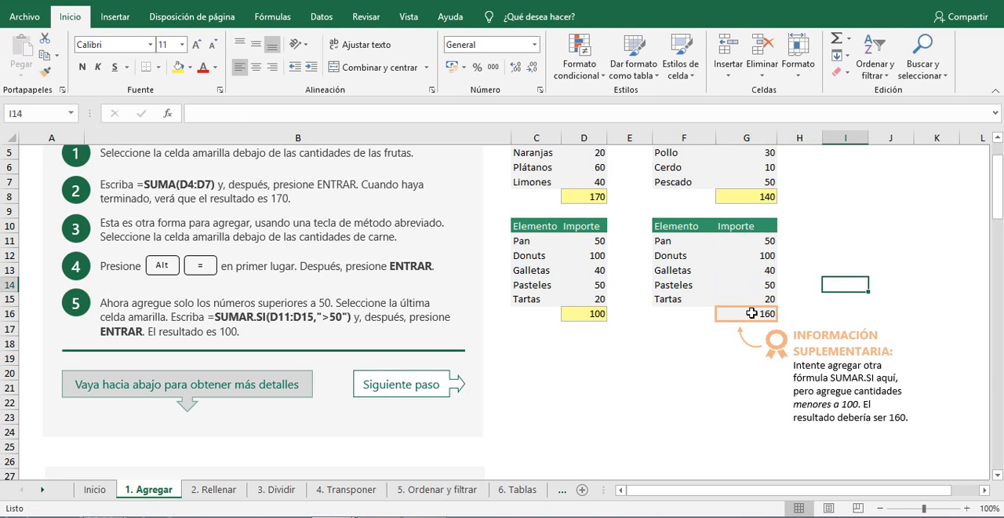
scroll(616, 384, up, 2)
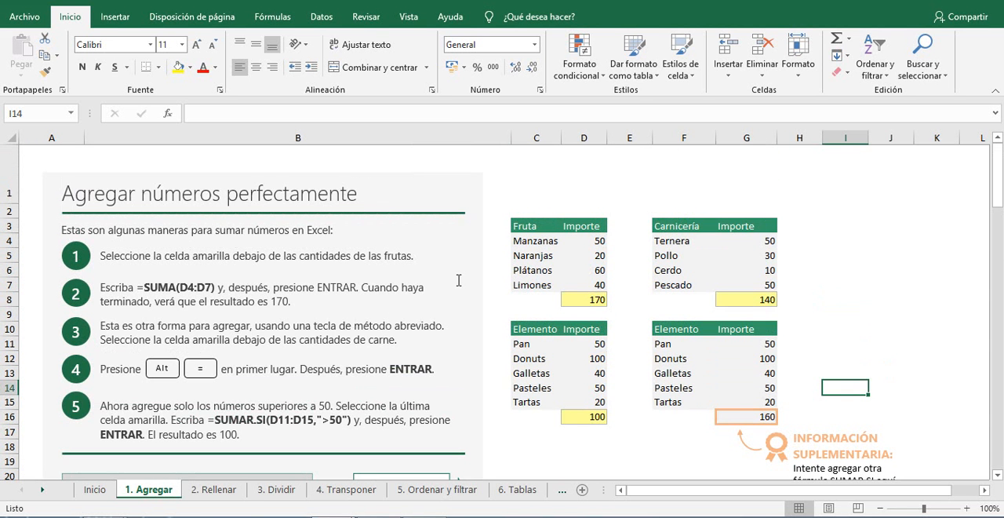
scroll(780, 308, down, 2)
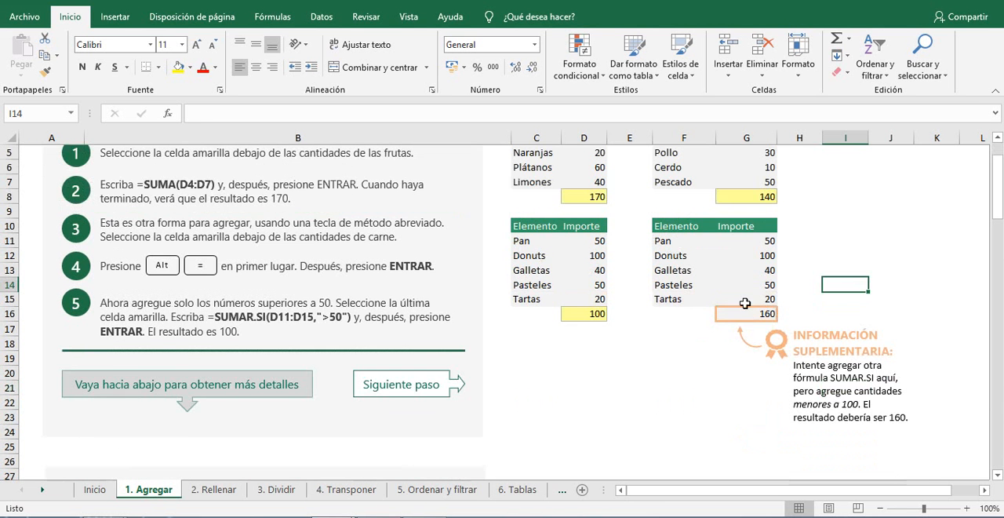
Check the status bar sum for the fruit amounts D38:D41 and for D38:D40 in the SUMA information section.
scroll(620, 330, up, 1)
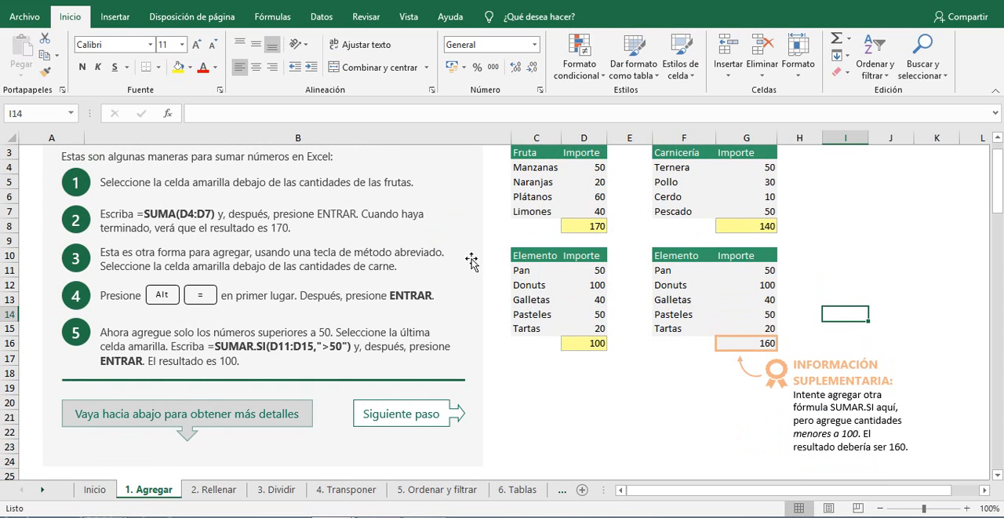
scroll(420, 311, down, 4)
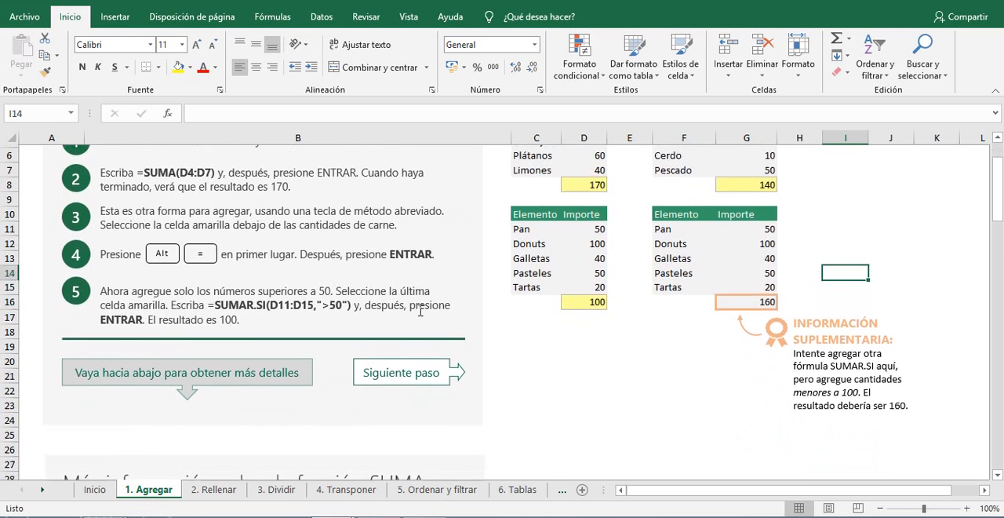
scroll(420, 311, down, 3)
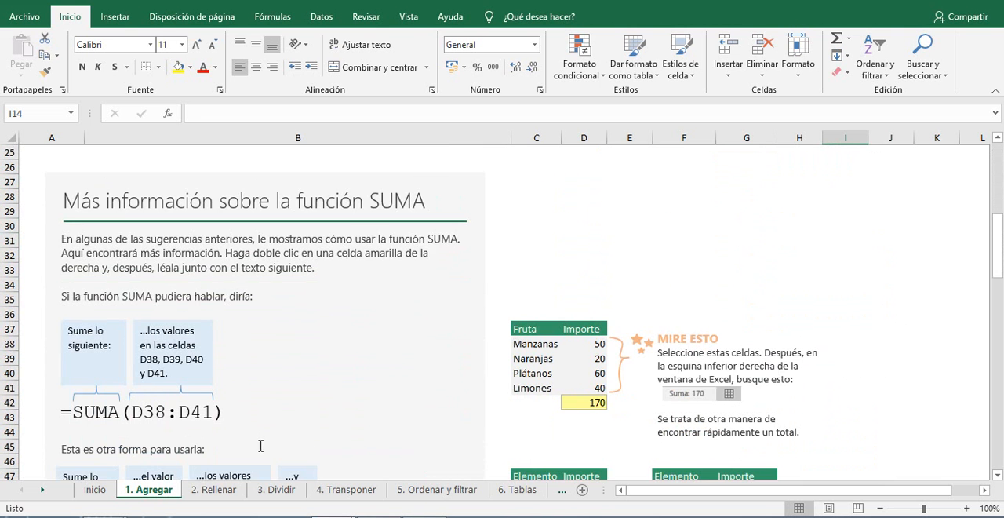
scroll(118, 279, down, 3)
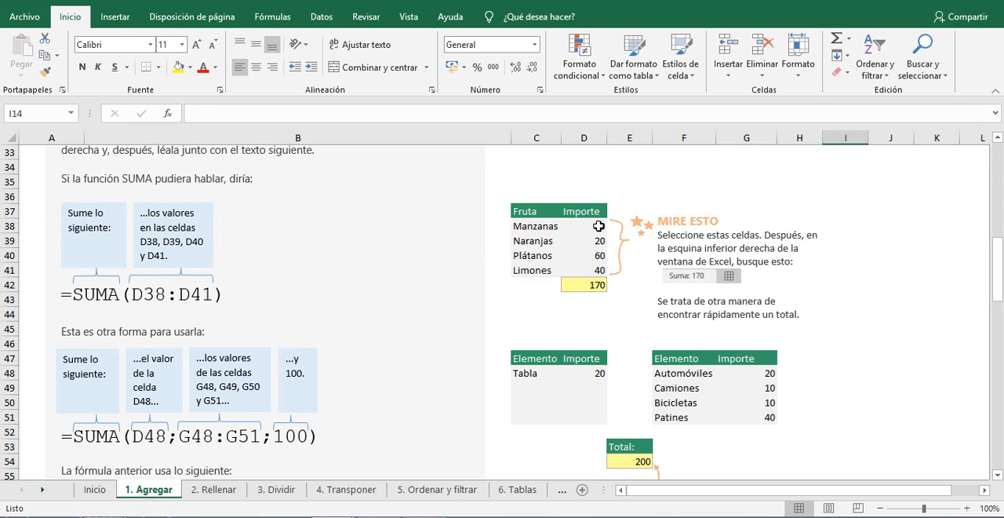
drag(599, 226, 599, 270)
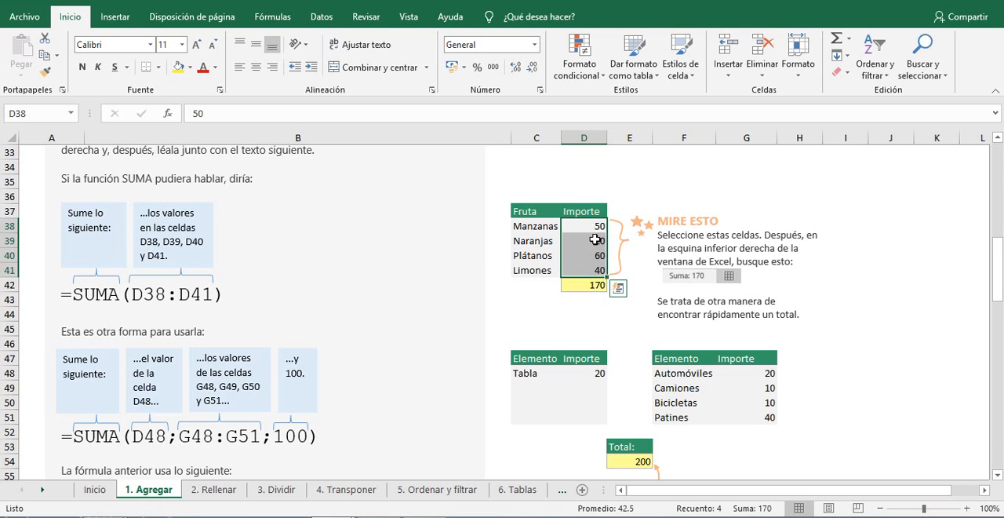
drag(590, 223, 590, 248)
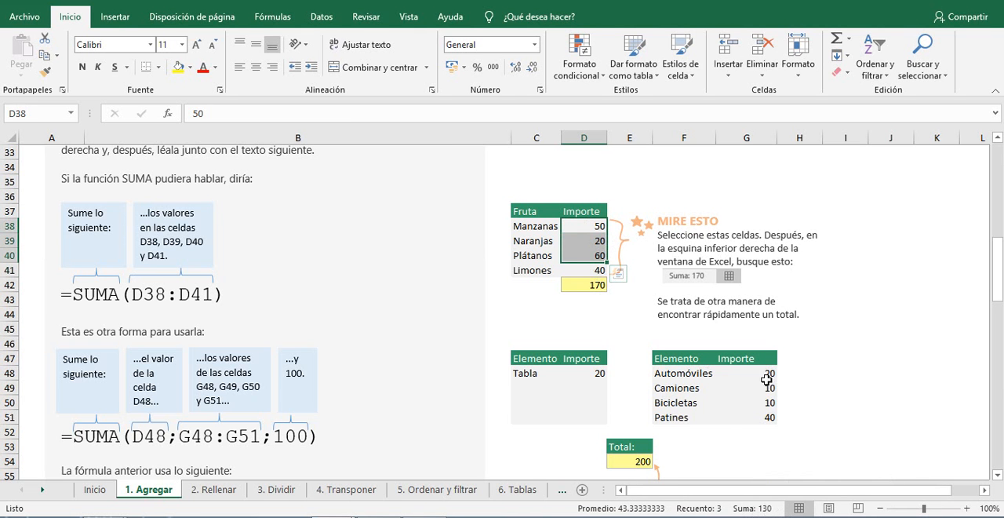
Try AutoSum on the vehicle amounts G48:G51, and clear the resulting formula from cell G52.
drag(768, 375, 769, 419)
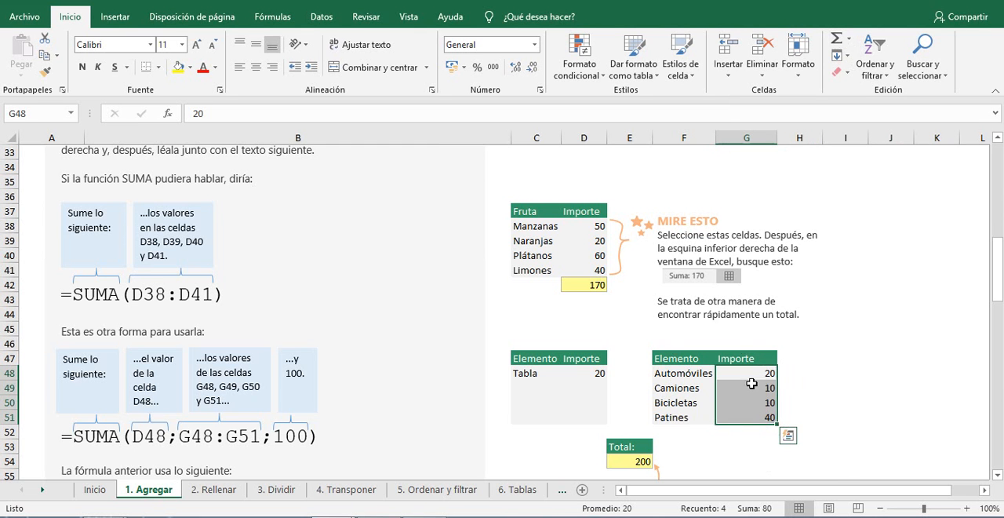
click(836, 44)
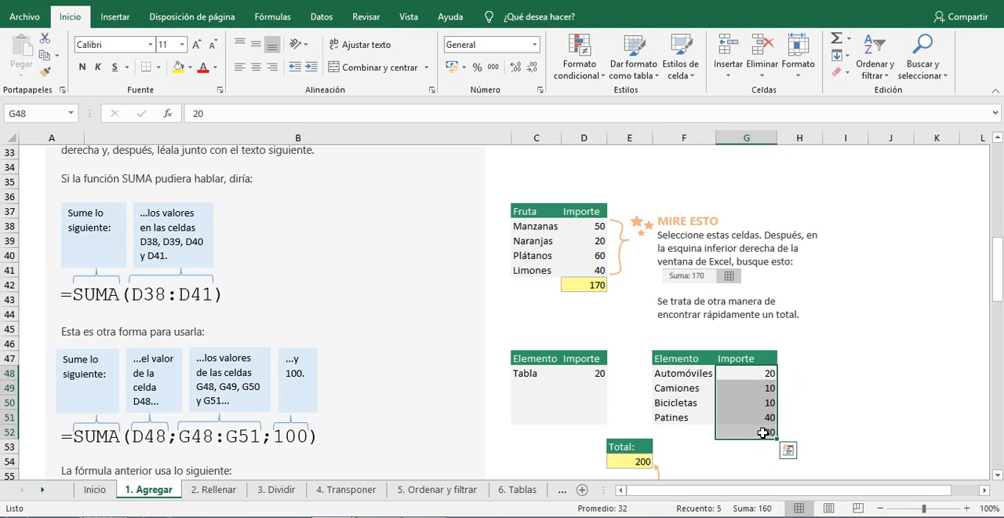
click(808, 434)
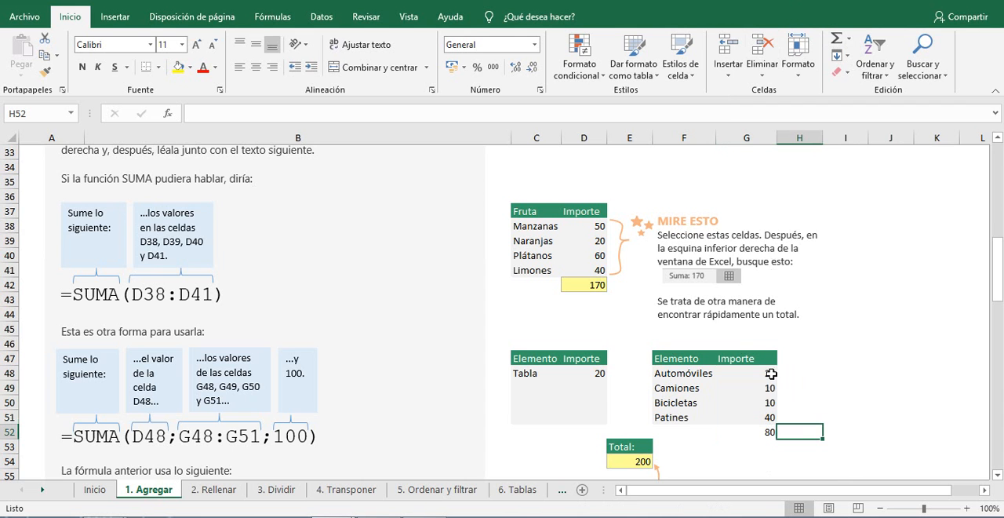
click(771, 432)
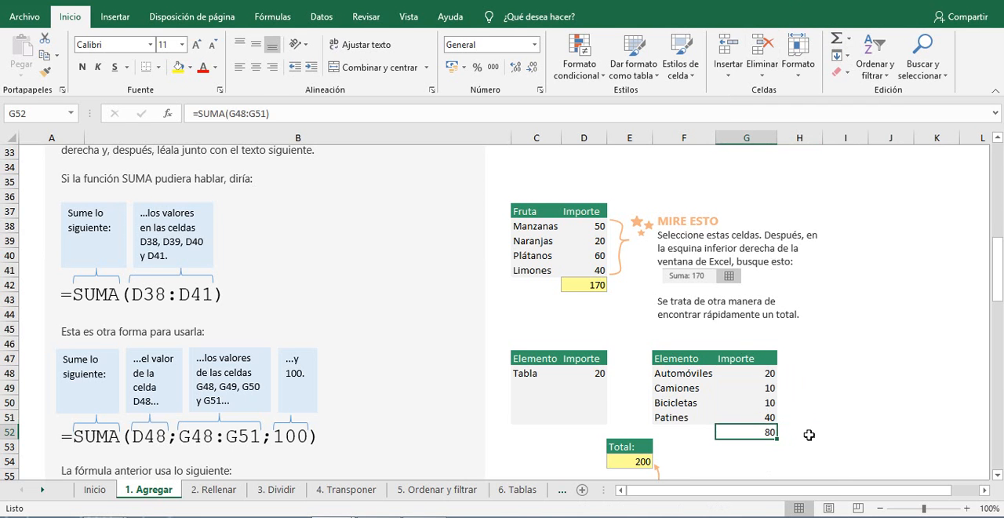
key(Delete)
Inspect the SUMA formula in the yellow Total cell E54, which combines a cell reference, a range and a constant.
scroll(809, 431, down, 1)
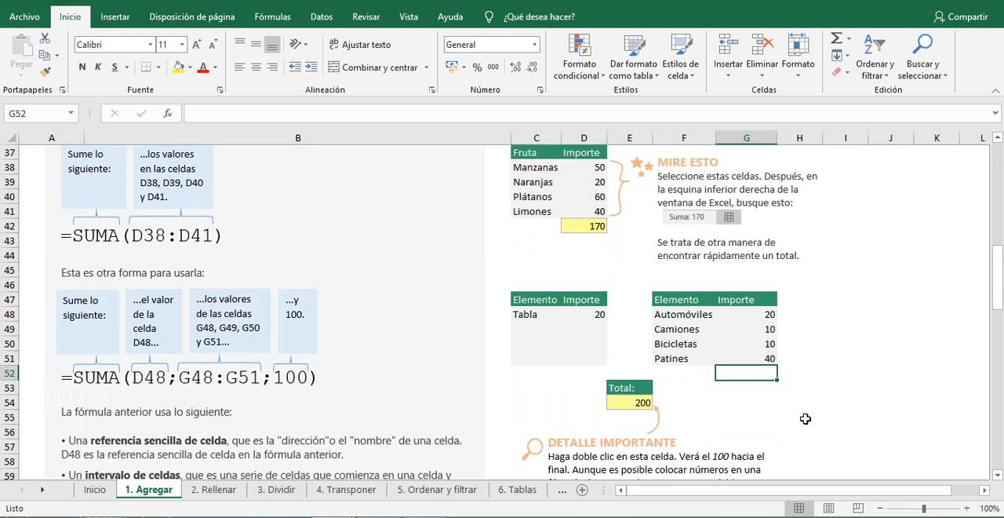
click(884, 346)
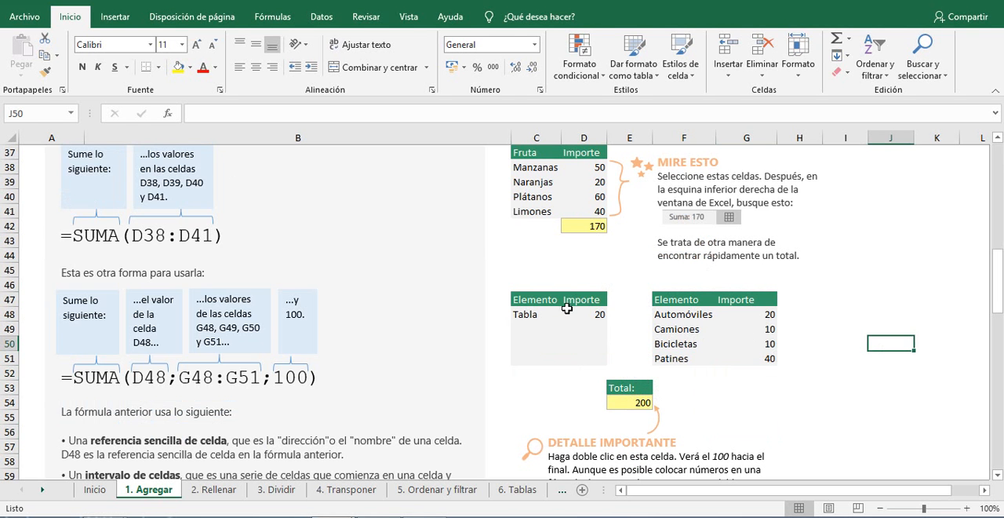
click(642, 404)
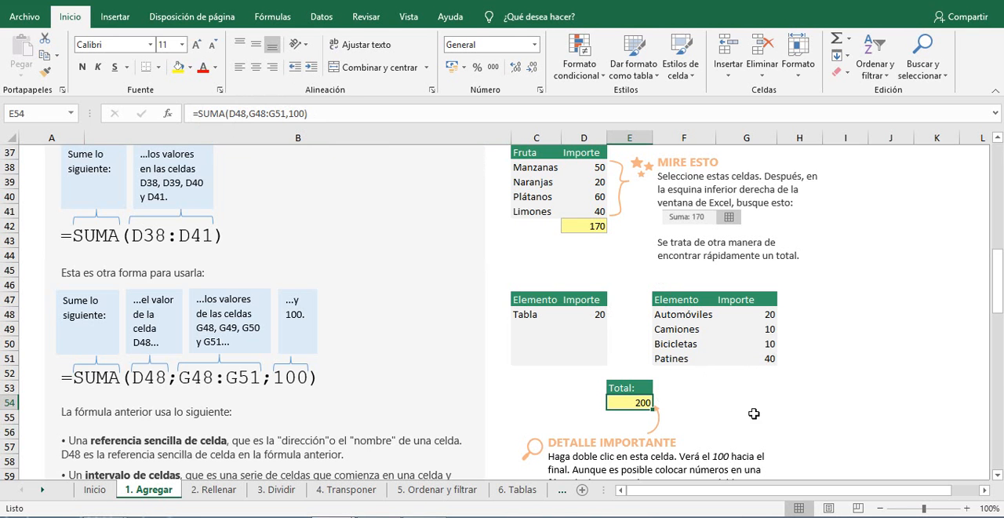
click(780, 415)
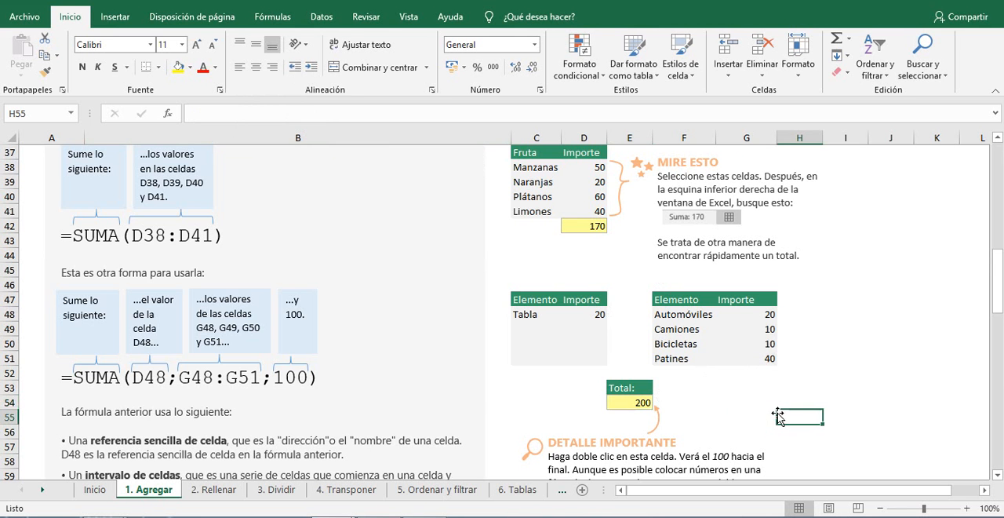
Read the section on the SUMAR.SI function and compare the formulas in cells D78 and G78.
scroll(779, 416, down, 5)
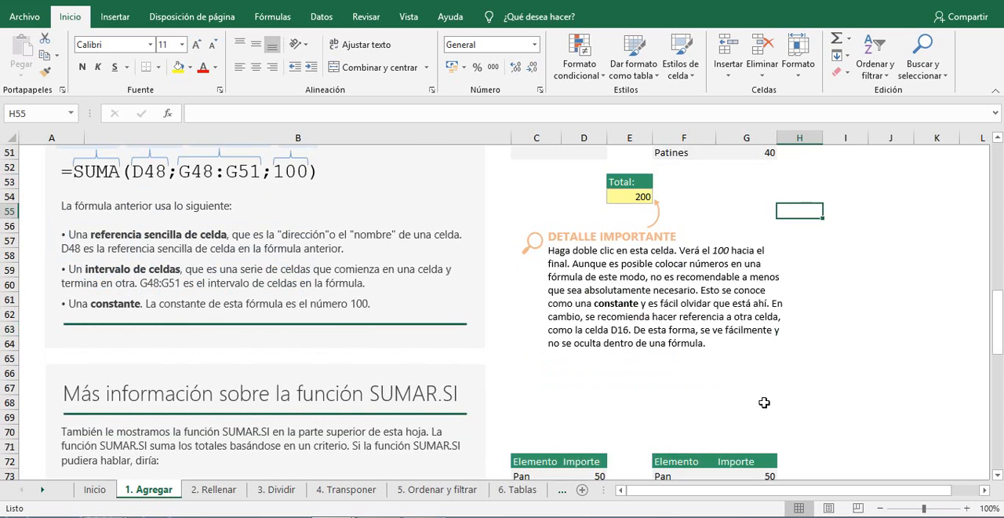
scroll(616, 403, up, 1)
scroll(664, 413, down, 4)
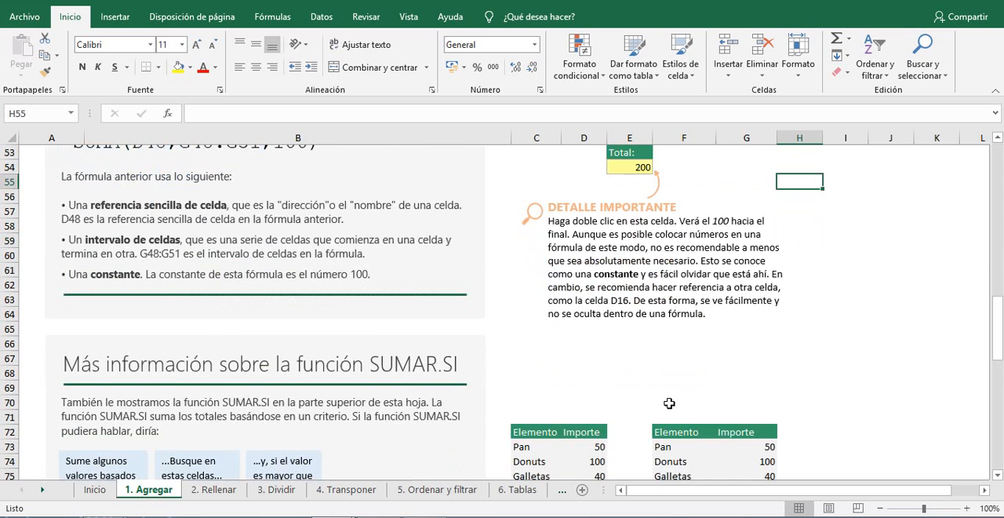
scroll(668, 403, down, 1)
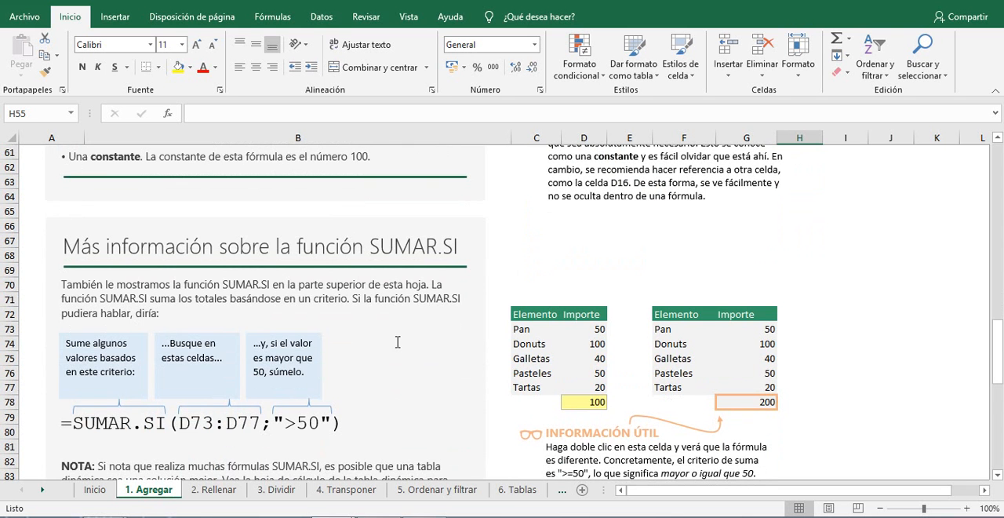
scroll(398, 342, down, 2)
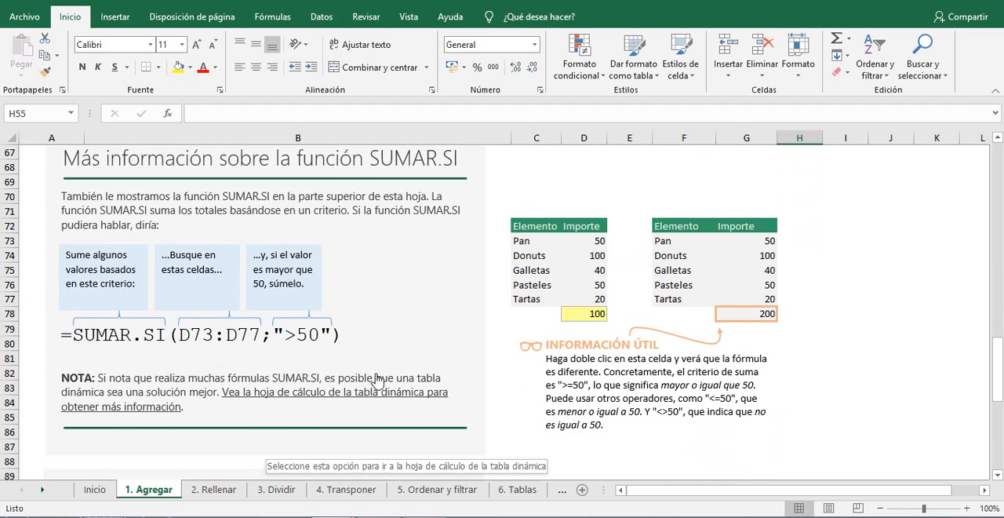
scroll(420, 375, up, 1)
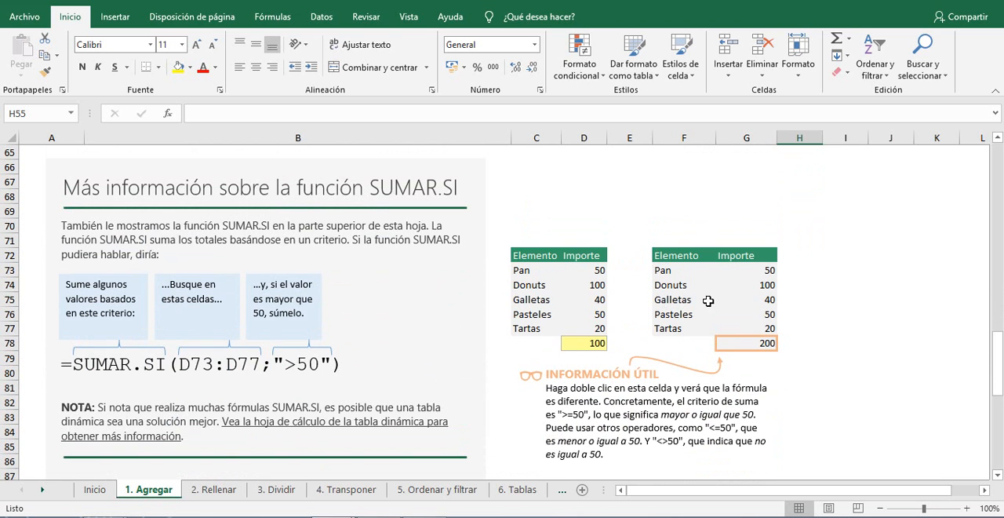
click(584, 343)
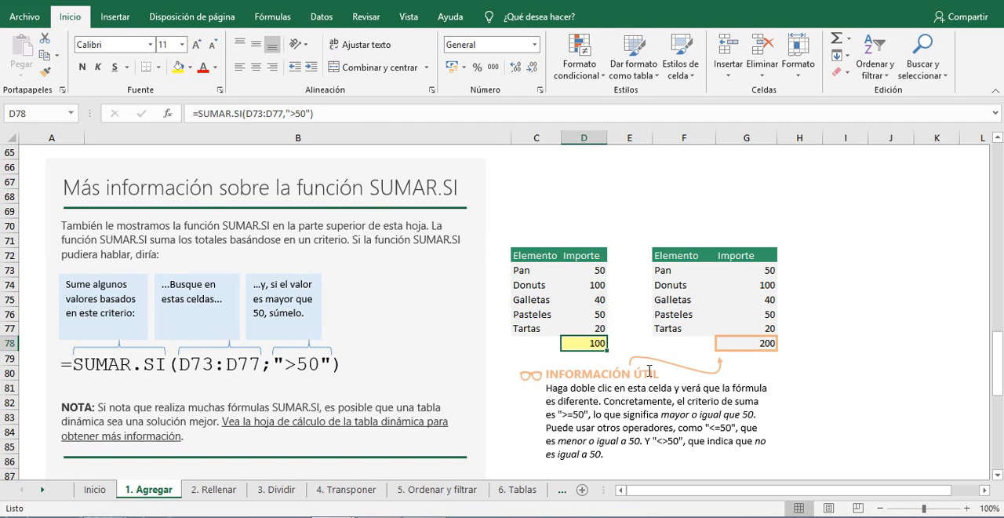
click(755, 343)
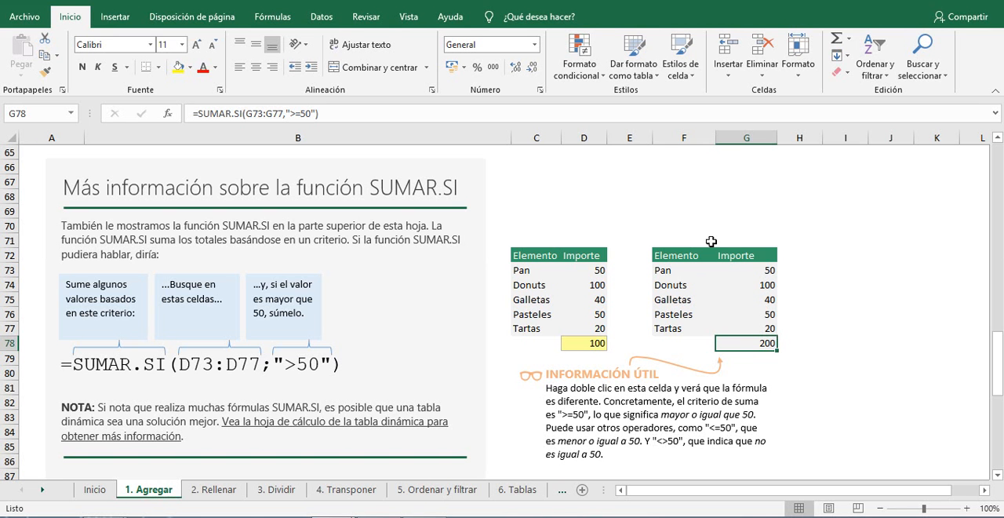
Review the remaining SUMAR.SI notes, the "Más información en la Web" links and the constant explanation on the sheet.
scroll(616, 312, down, 3)
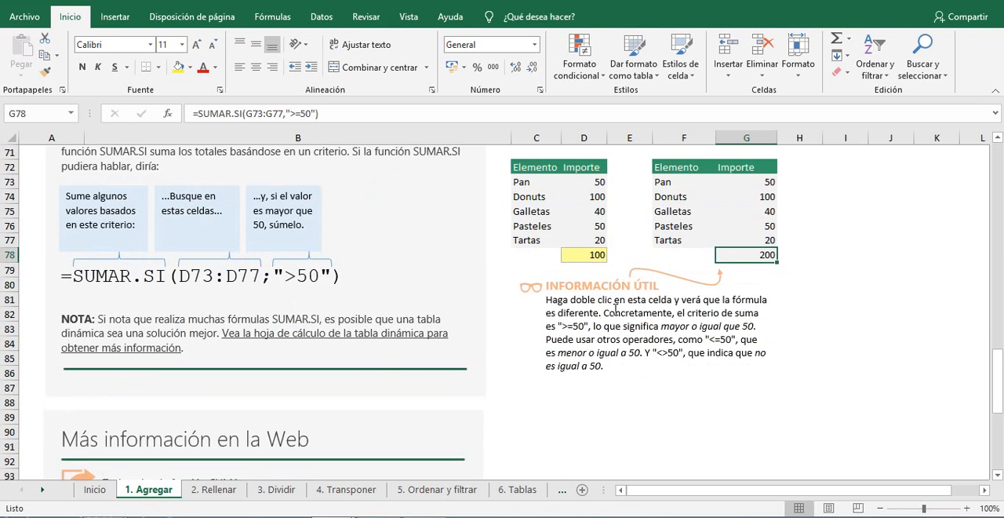
scroll(616, 310, down, 1)
scroll(616, 307, up, 1)
scroll(421, 343, up, 1)
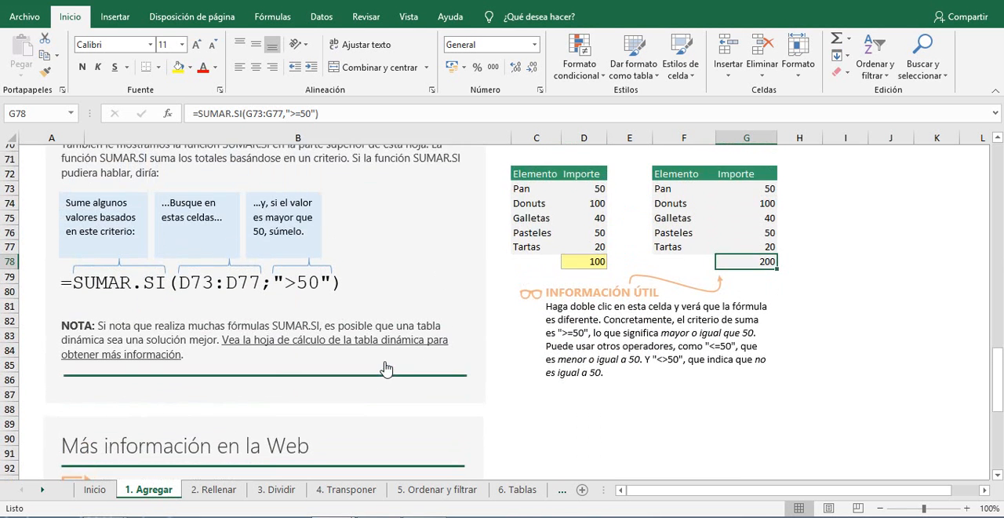
scroll(403, 336, up, 8)
scroll(379, 211, down, 7)
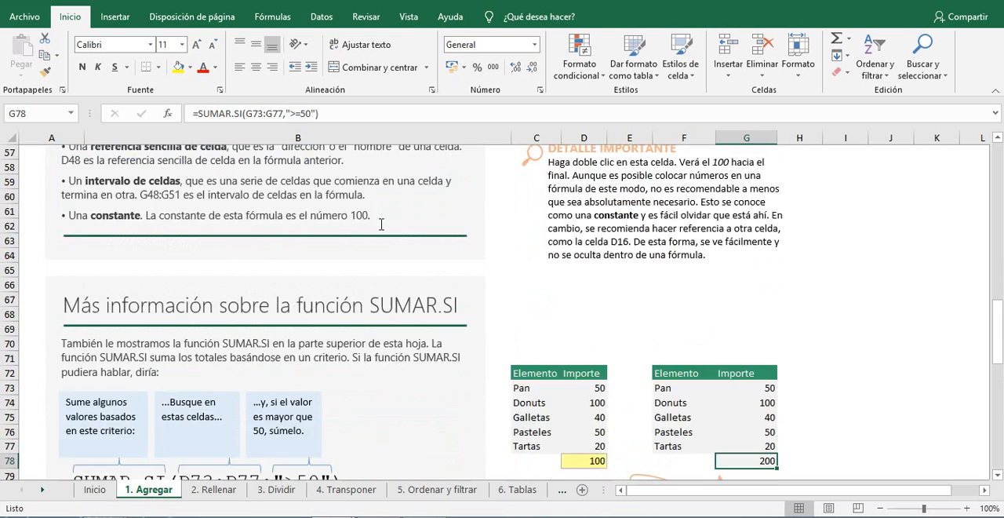
scroll(378, 224, down, 7)
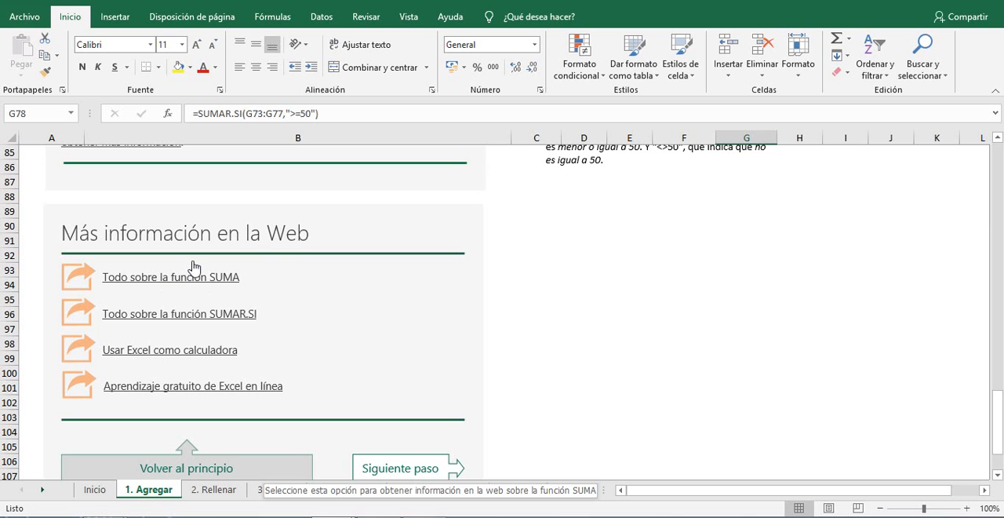
scroll(220, 314, up, 2)
scroll(259, 318, down, 4)
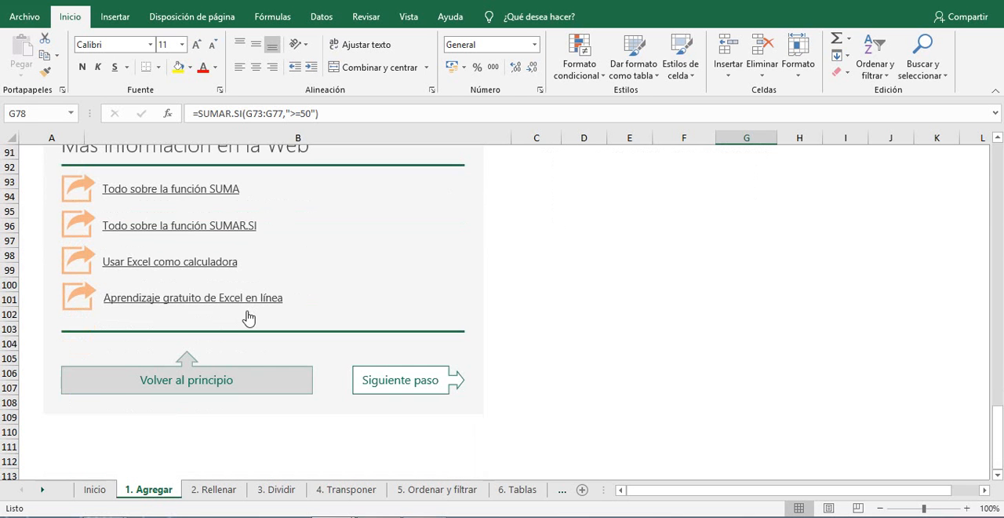
scroll(248, 316, up, 12)
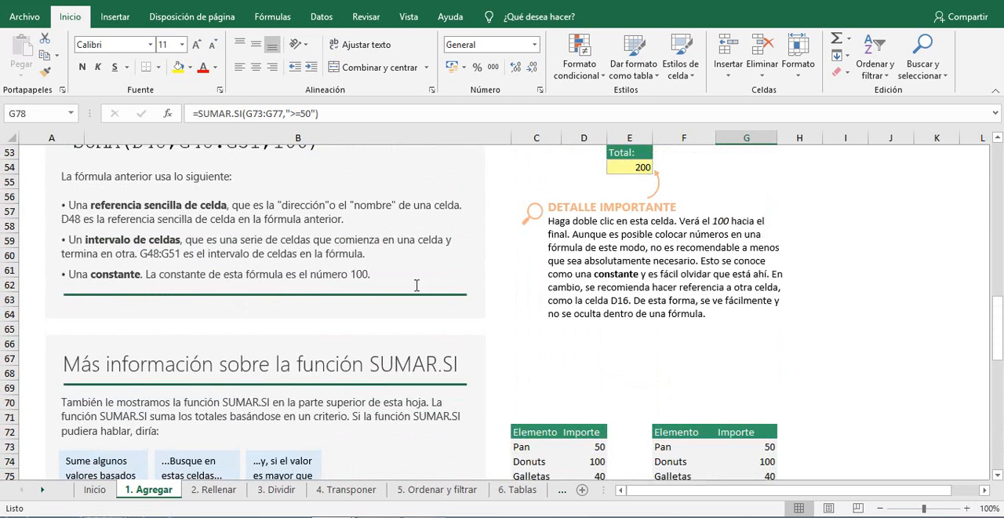
scroll(417, 285, up, 3)
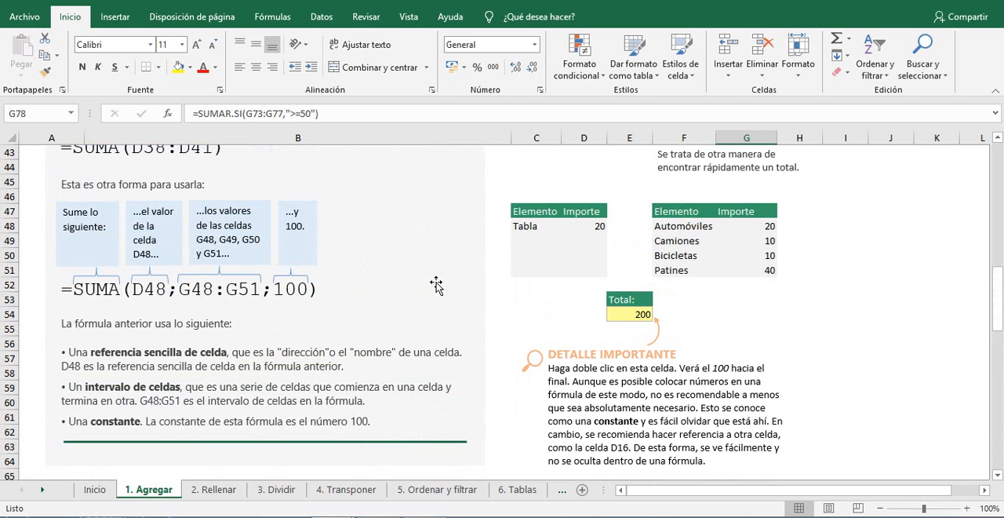